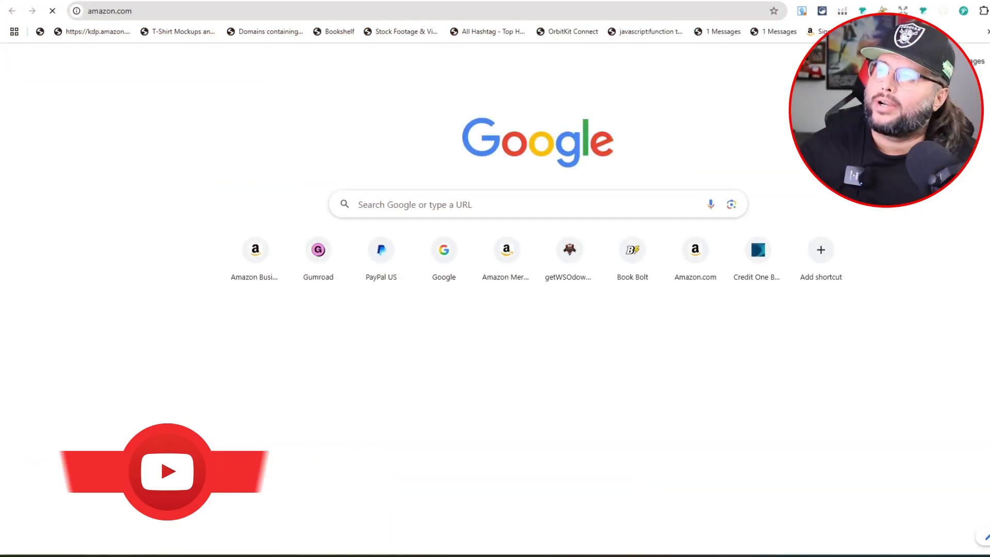
- Open amazon.com and enter "dog lover shirt" as the search term to bring up its keyword suggestions
key(Return)
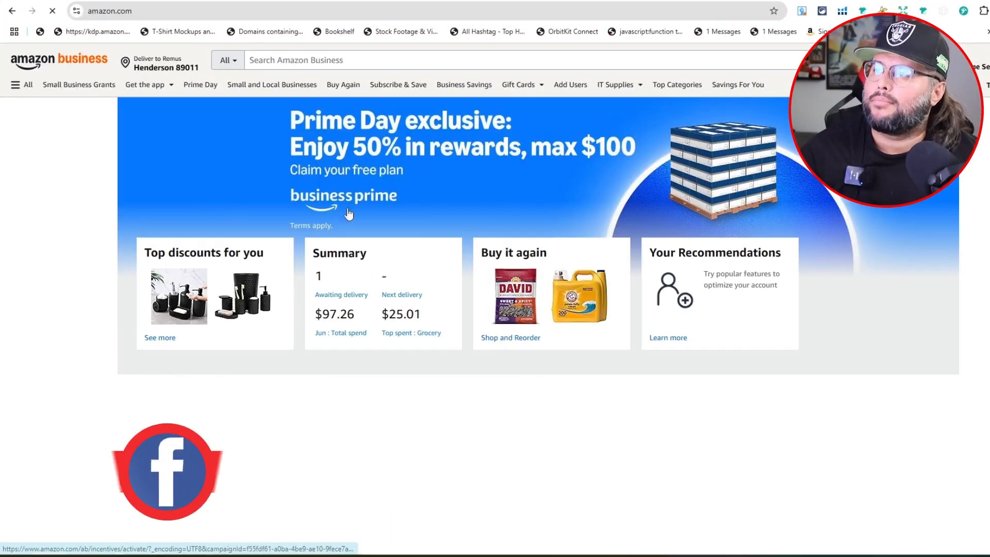
click(343, 61)
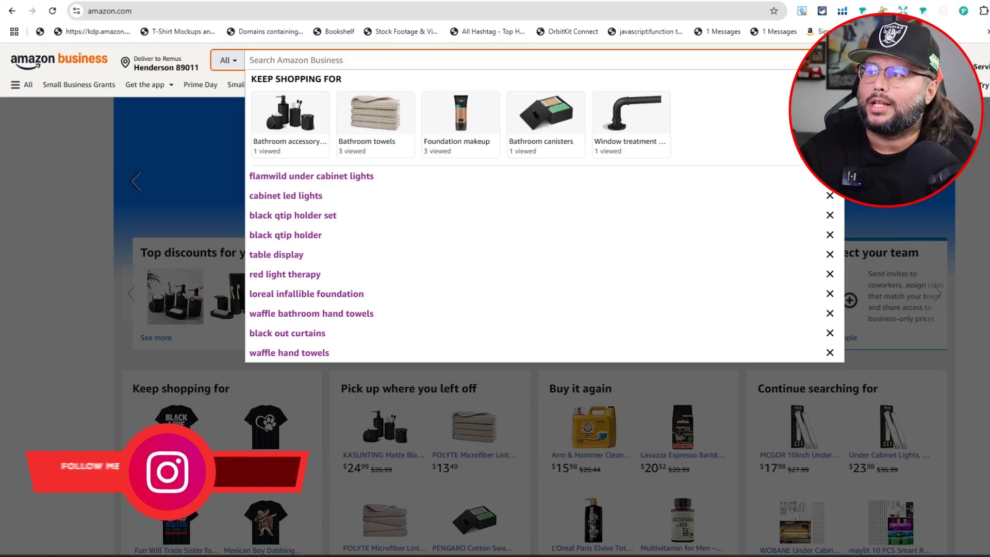
text(dog l)
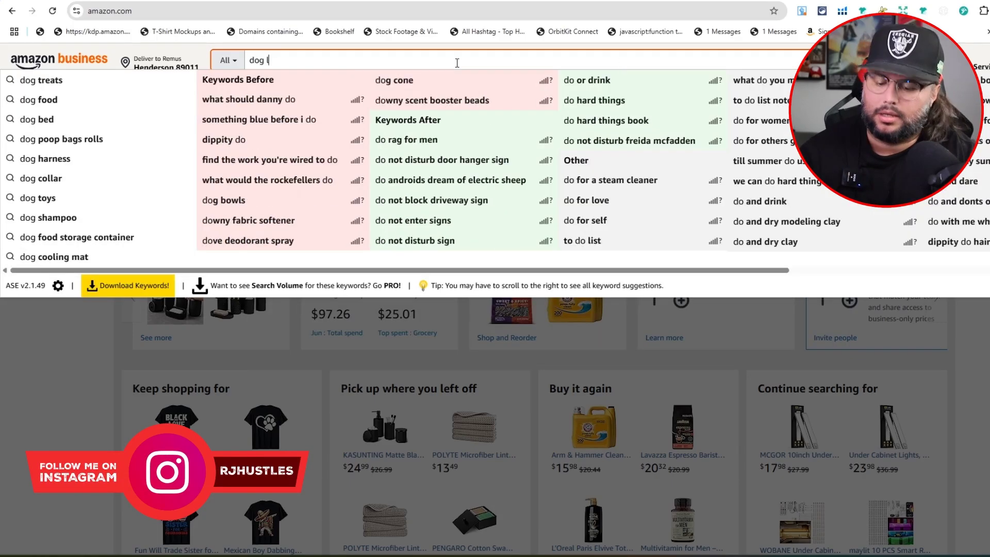
text(over shirt)
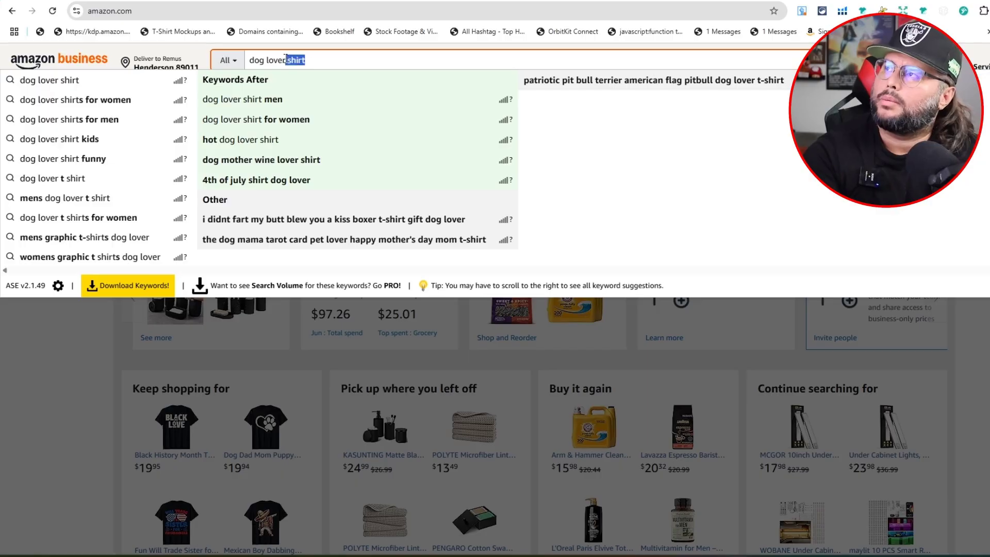
- Replace the search term with "Dad dog shirt" and run the suggested search "dad dog shirt writing on back"
key(BackSpace)
key(BackSpace)
text(Dad dog s)
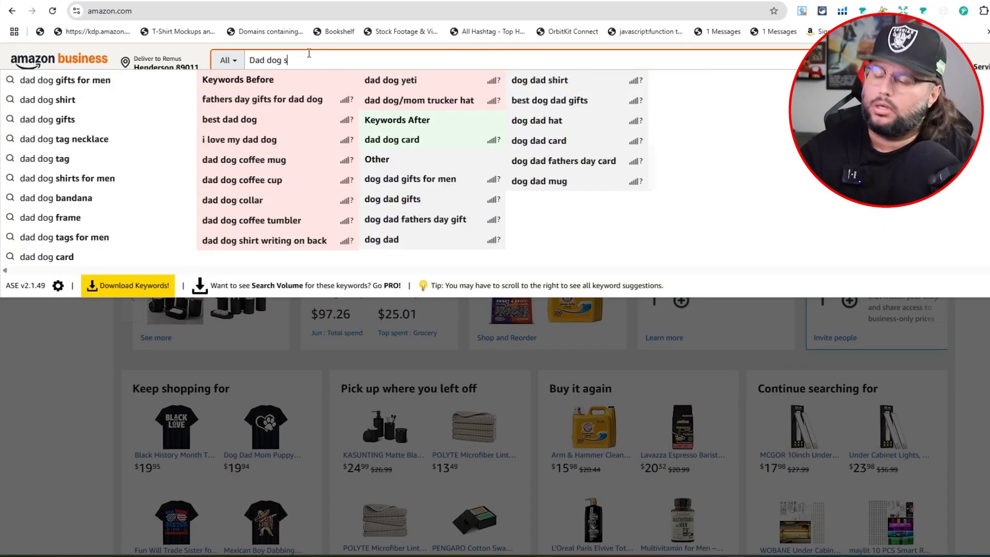
text(hirt)
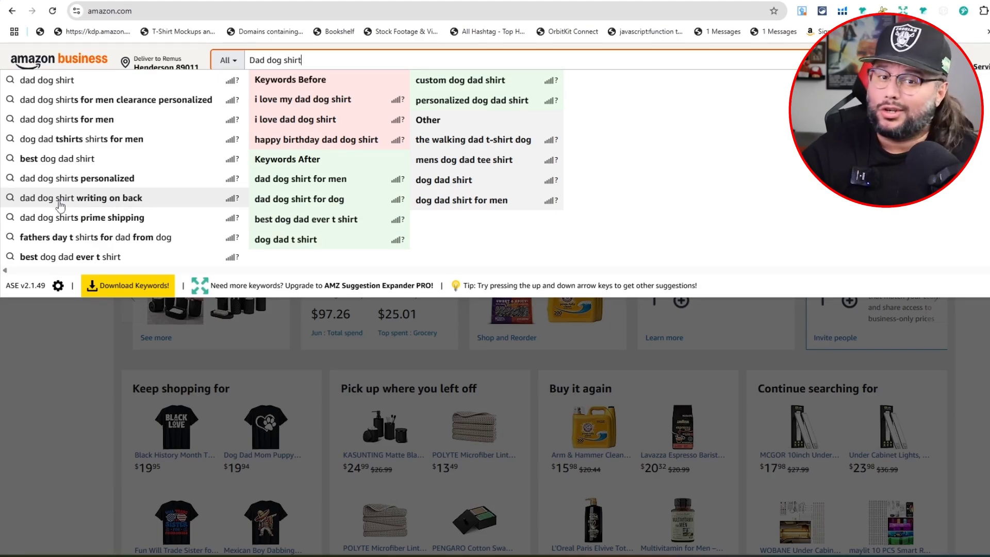
click(114, 206)
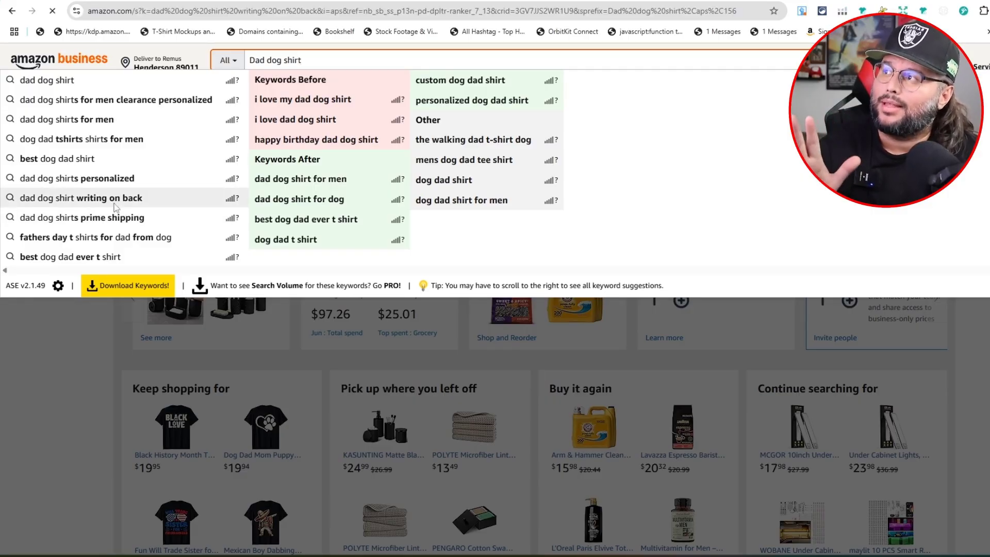
- Find the "Dog Dad - Distressed Design Style - Funny Dog Paw" shirt in the results and open its listing in a new tab
scroll(115, 206, down, 20)
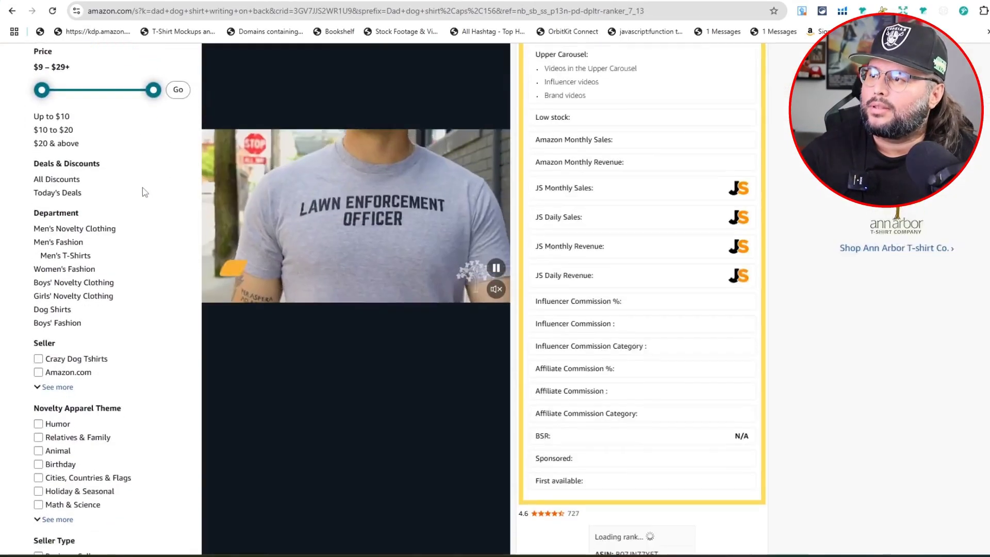
scroll(701, 278, down, 15)
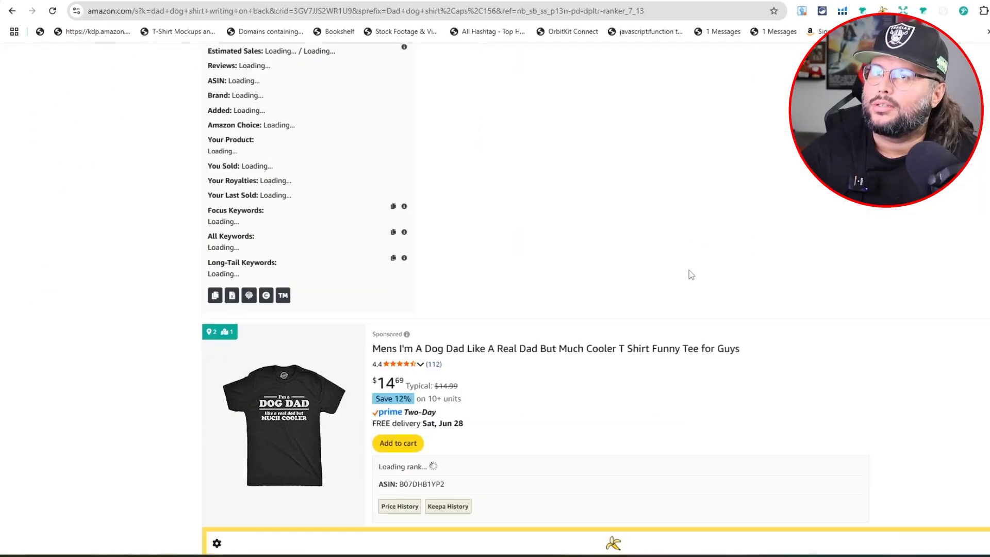
scroll(353, 302, down, 15)
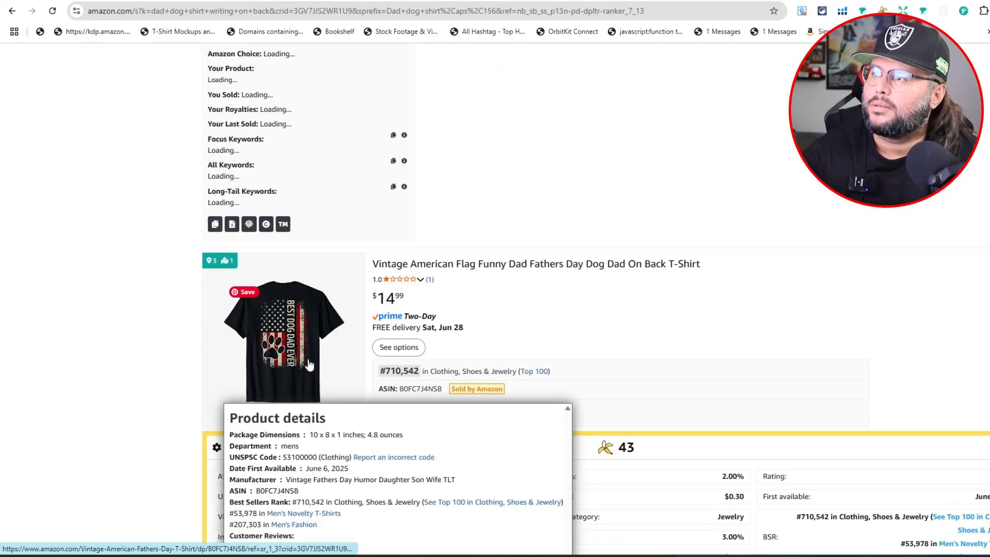
scroll(318, 349, down, 3)
right_click(256, 338)
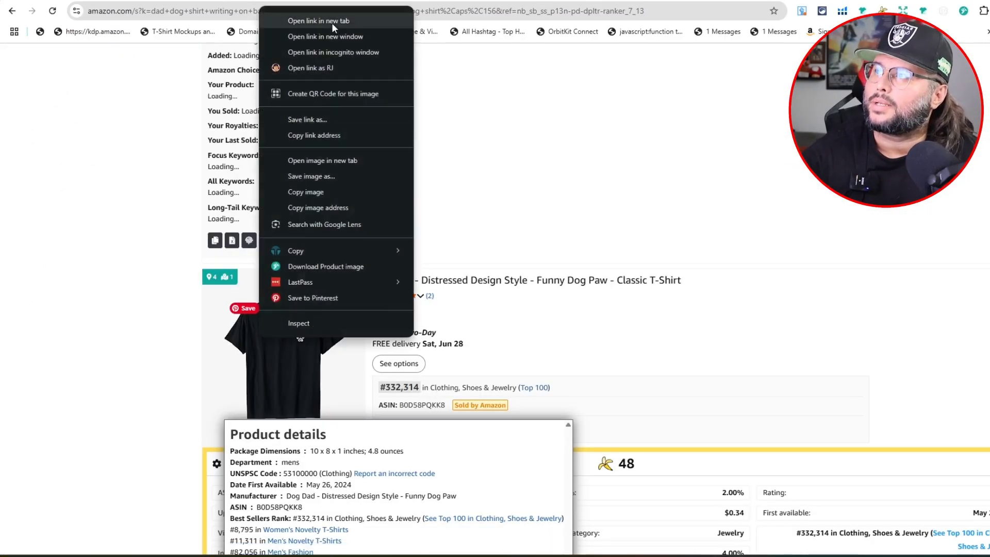
click(289, 19)
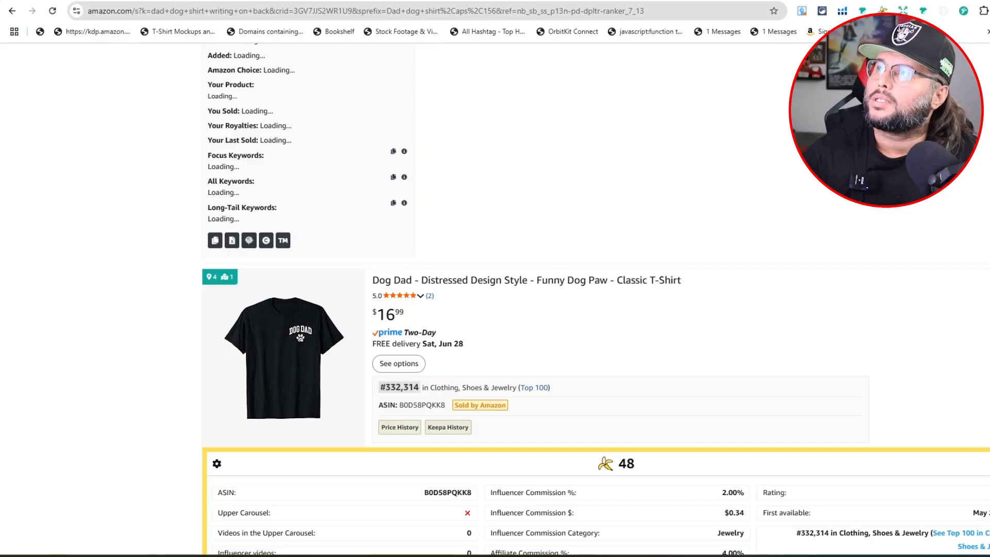
- Look over the distressed-style Dog Dad shirt listing and return to the search results
click(543, 280)
scroll(422, 369, down, 5)
scroll(422, 369, up, 2)
key(alt+Left)
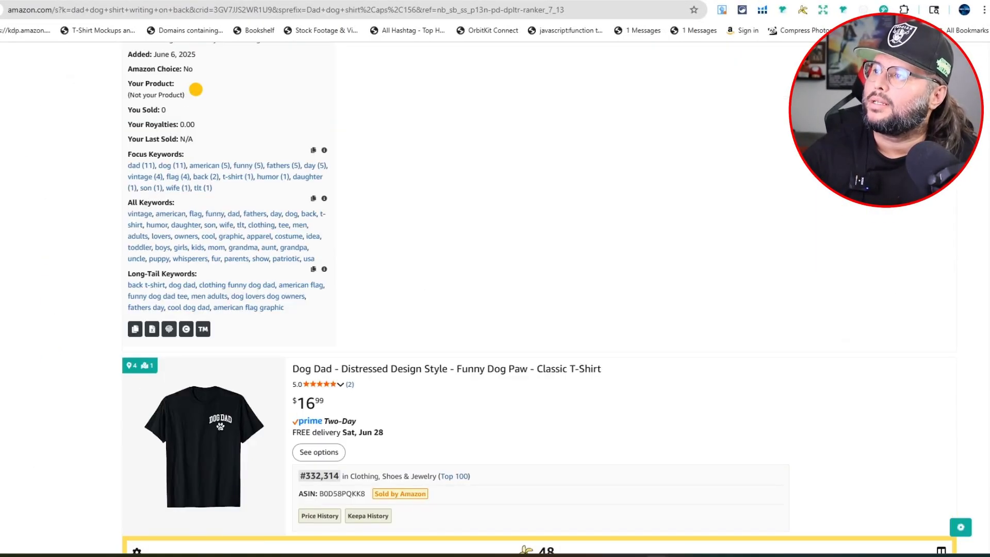
- Examine the designs, sales ranks and product details of the dog dad shirts in the "writing on back" results
scroll(213, 430, down, 4)
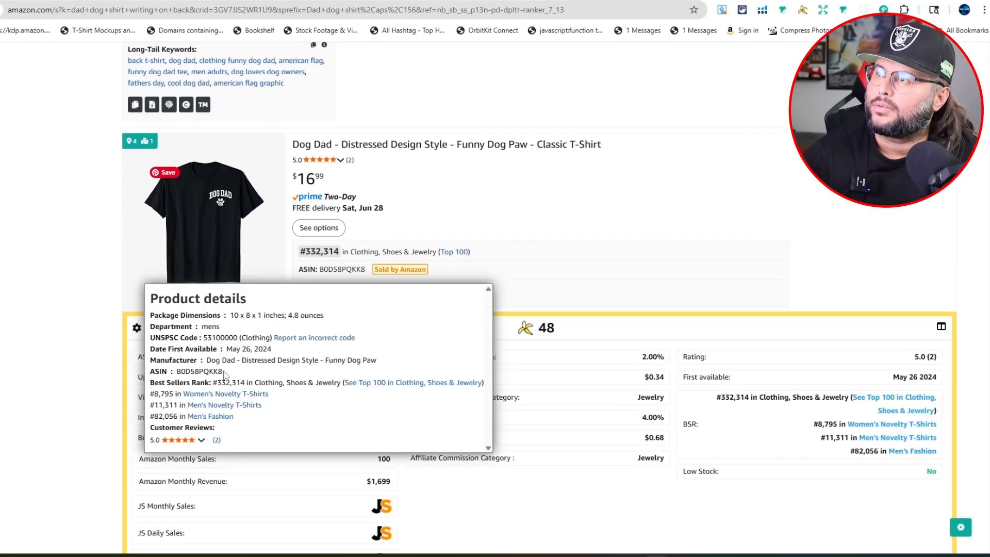
scroll(232, 364, down, 14)
scroll(27, 424, down, 15)
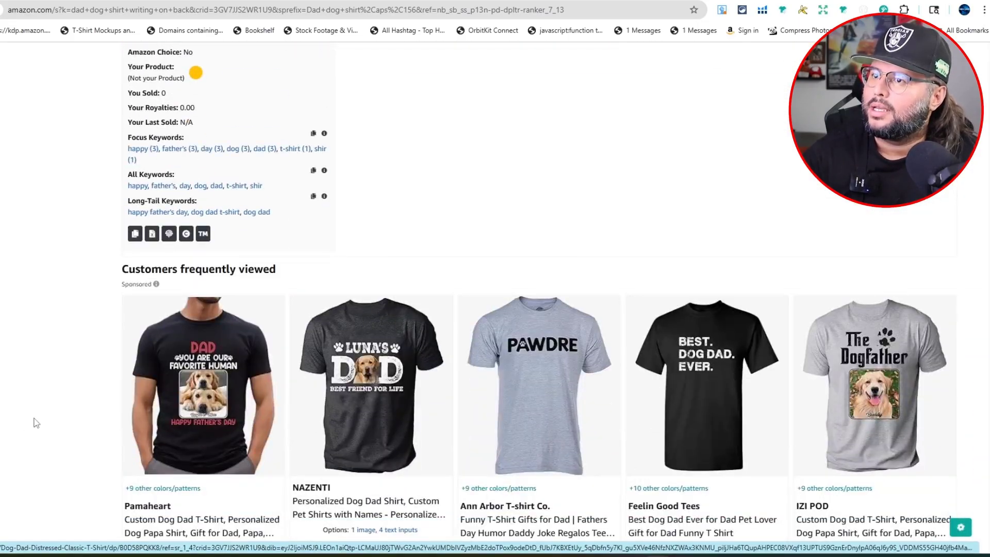
scroll(36, 423, down, 15)
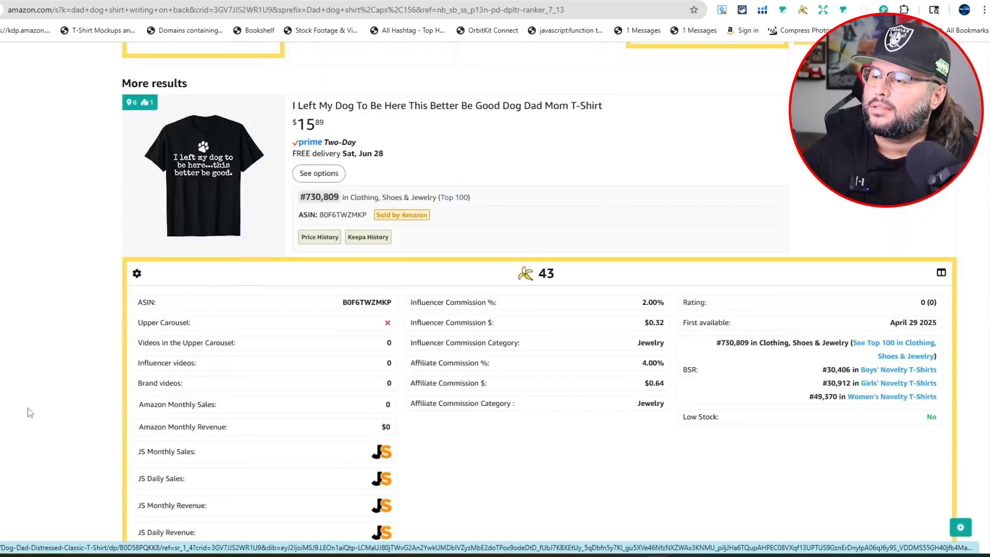
scroll(30, 412, down, 15)
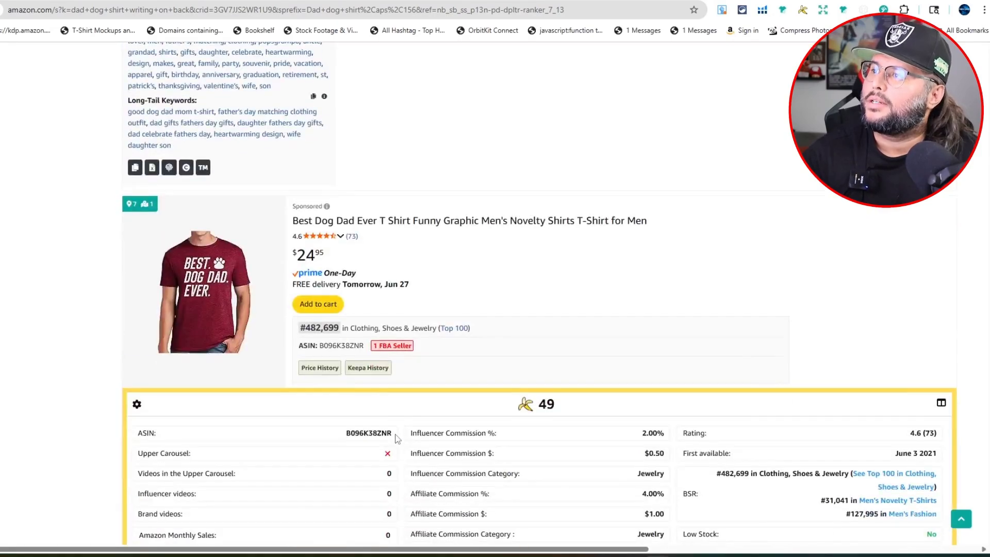
scroll(717, 338, up, 5)
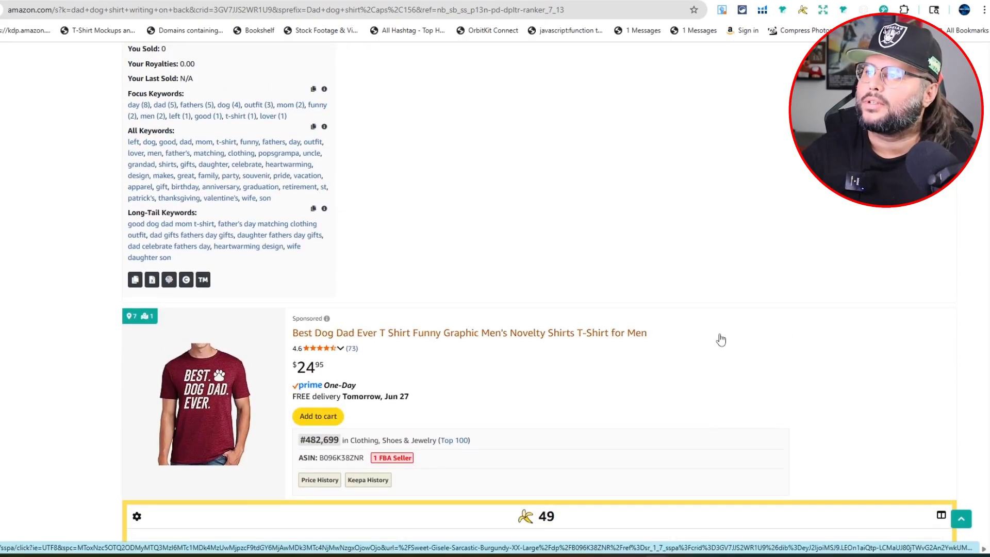
scroll(718, 337, up, 20)
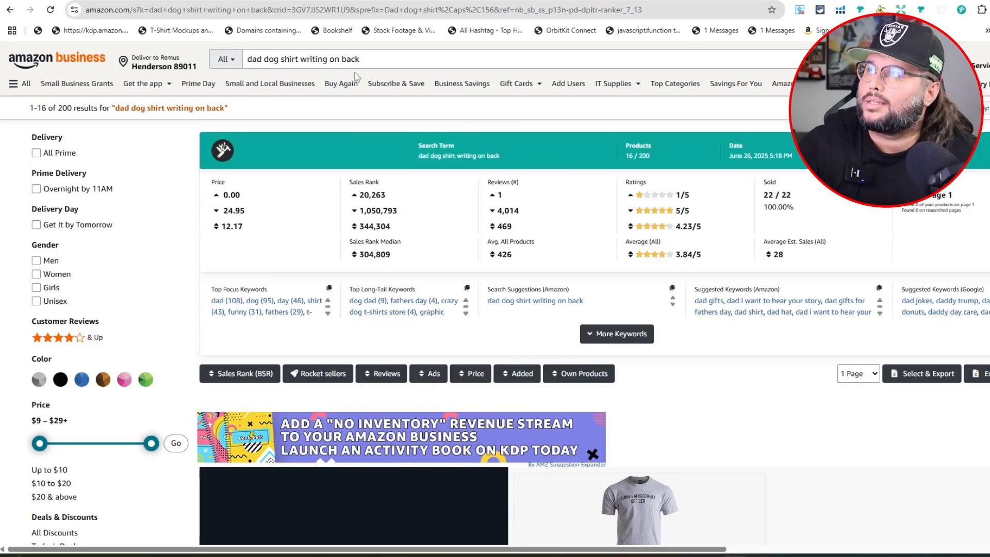
- Shorten the search term to "dad dog shirt" and run the suggested search "best dog dad ever t shirt"
click(386, 55)
key(ctrl+shift+Left)
key(ctrl+shift+Left)
key(ctrl+shift+Left)
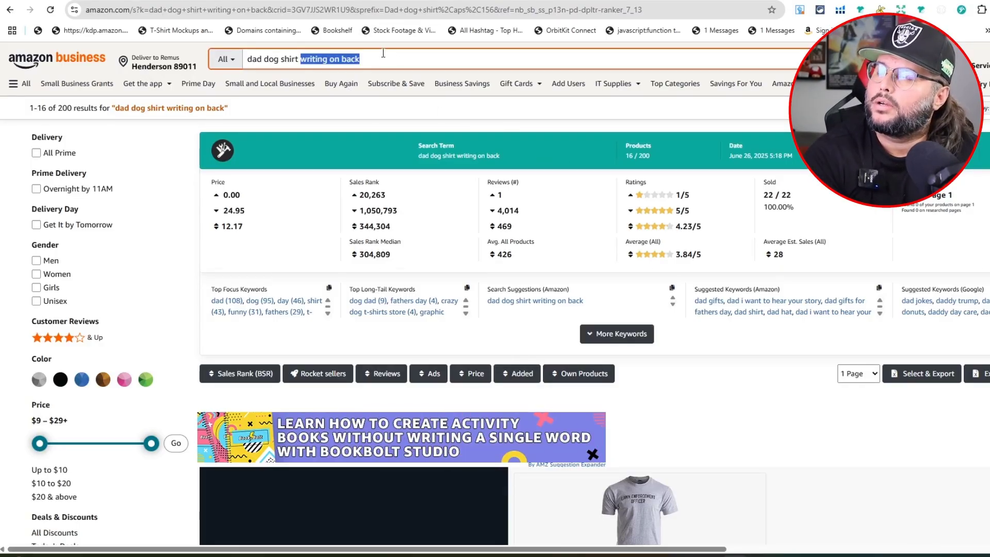
click(383, 55)
key(BackSpace)
shift+click(305, 61)
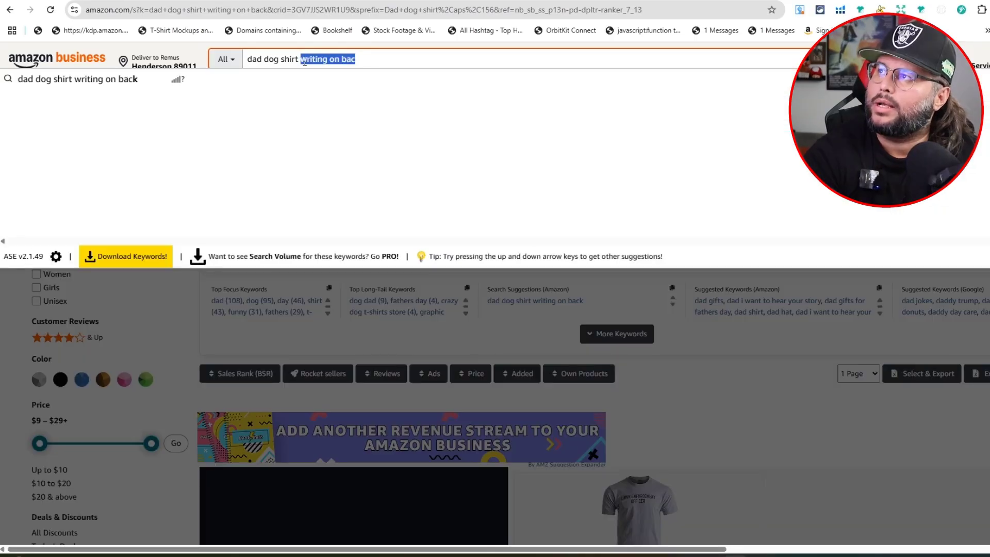
key(BackSpace)
key(BackSpace)
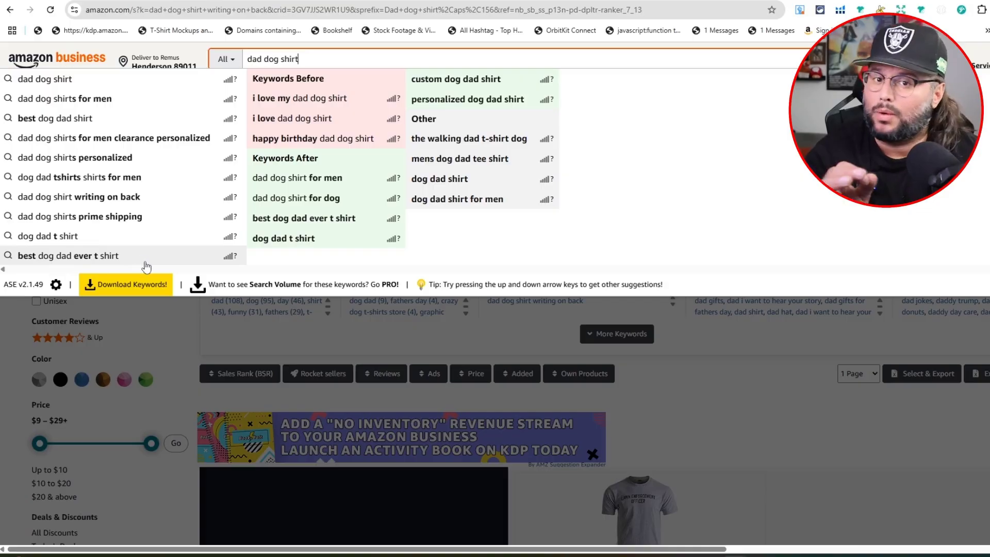
click(151, 262)
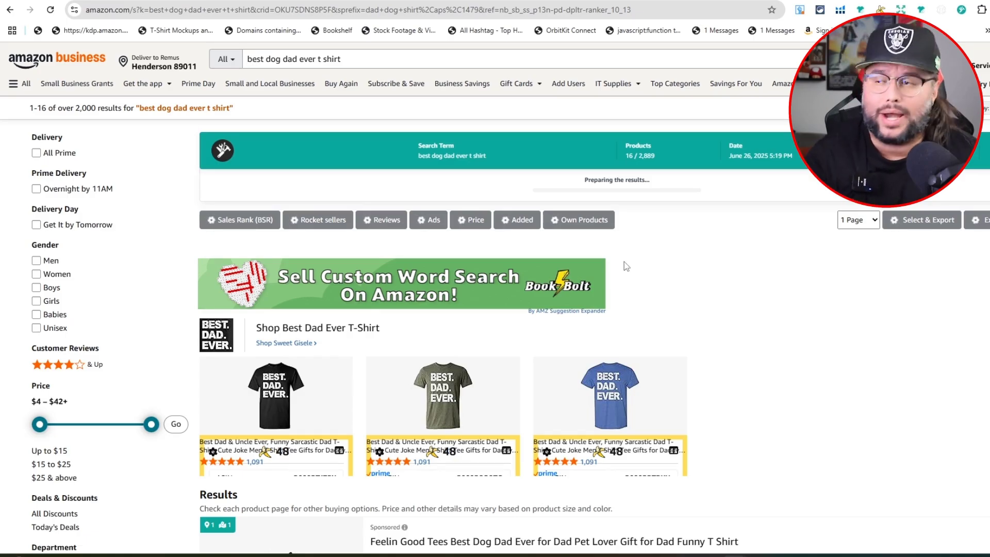
- Review the shirts, sales ranks and result count for "best dog dad ever t shirt"
scroll(623, 261, down, 10)
scroll(636, 245, down, 15)
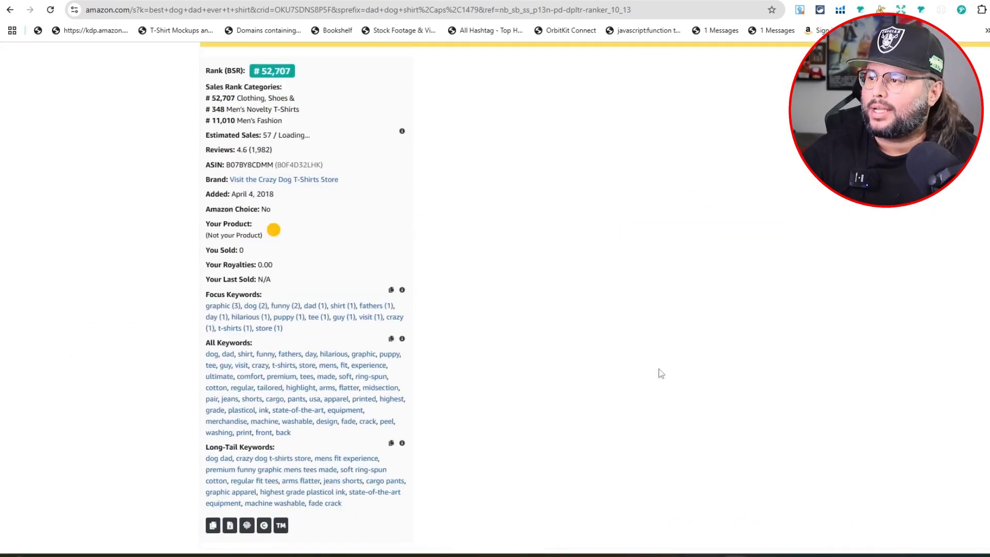
scroll(661, 373, up, 12)
scroll(713, 286, down, 8)
scroll(731, 265, up, 10)
scroll(733, 261, up, 15)
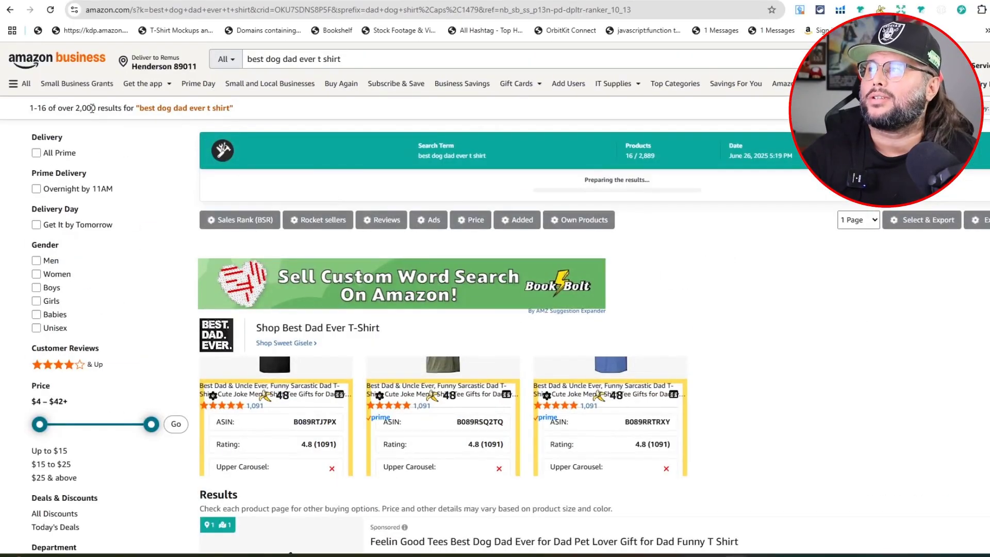
- Shorten the search term to "best dog dad ever" and run the suggested search "best dog dad ever with usa flag"
click(368, 63)
key(BackSpace)
key(BackSpace)
key(BackSpace)
key(BackSpace)
key(BackSpace)
key(BackSpace)
key(BackSpace)
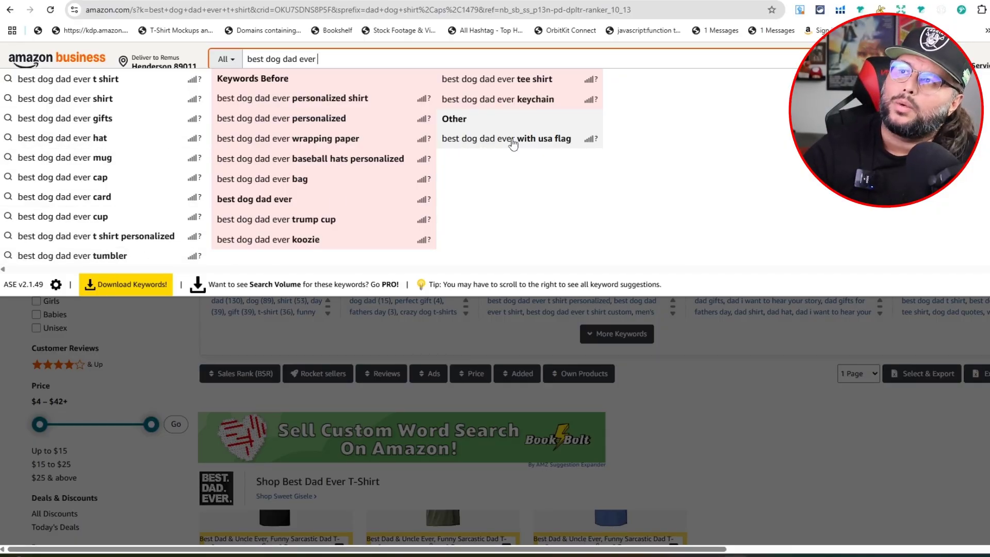
click(527, 140)
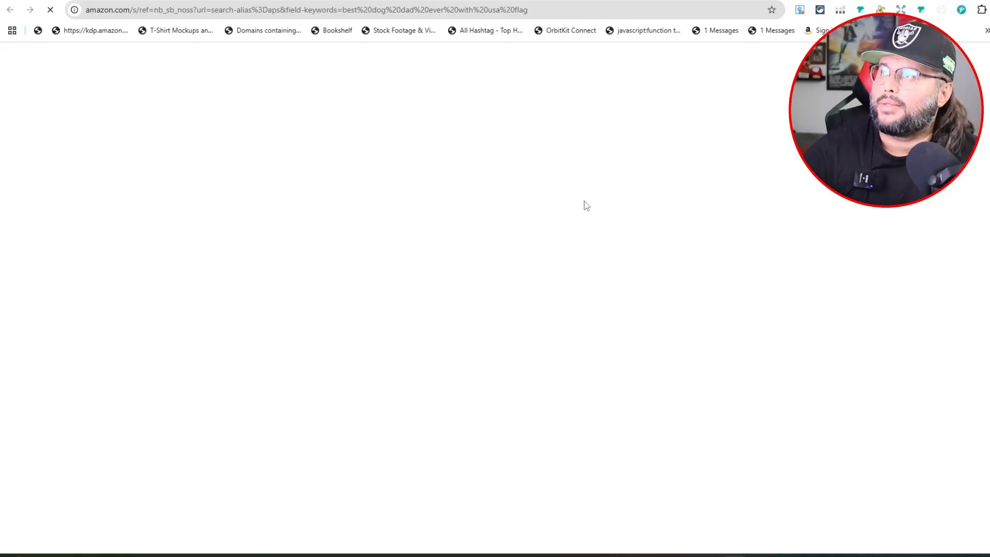
- Examine the USA flag dog dad shirt designs, their sales ranks and dates, and the summary statistics for the search
scroll(593, 188, down, 2)
scroll(482, 227, down, 15)
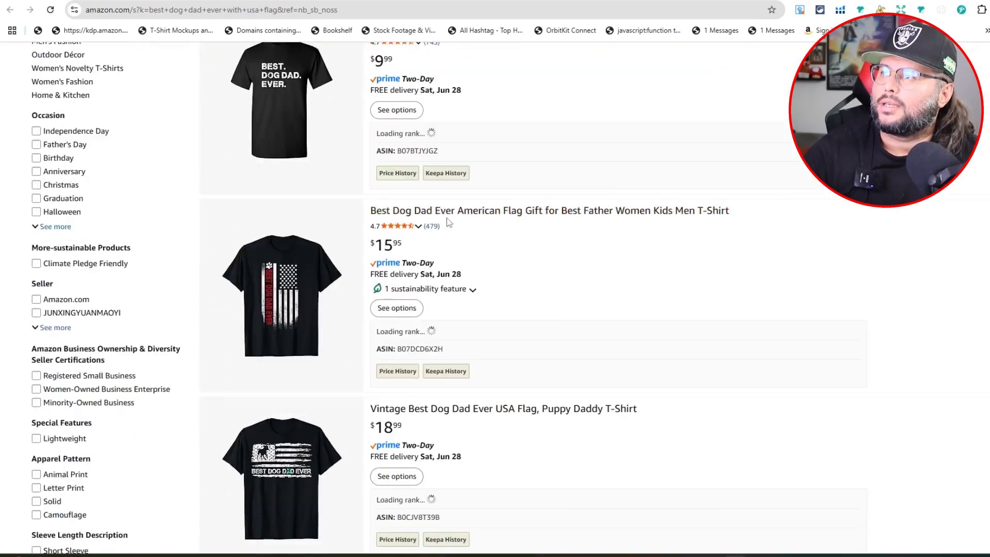
scroll(302, 260, down, 3)
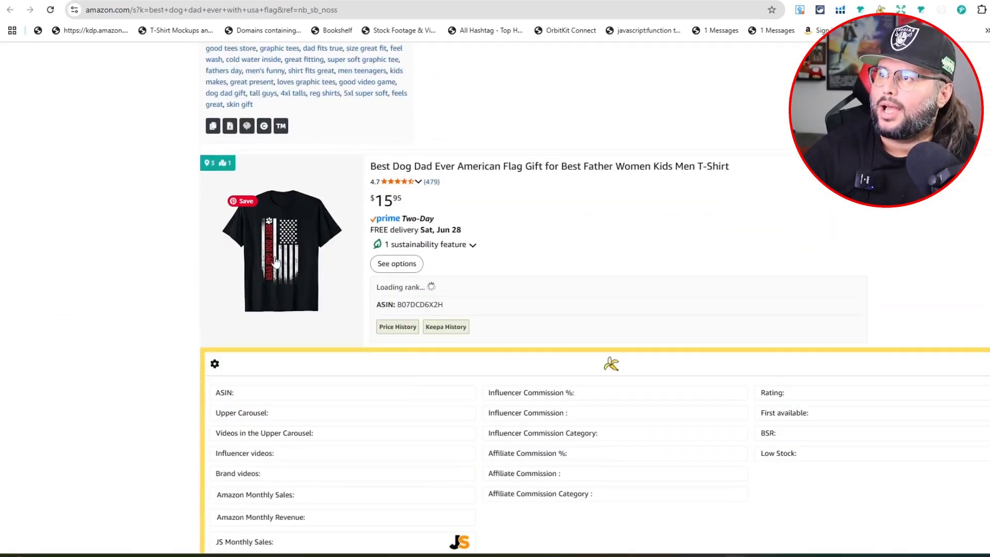
scroll(587, 221, down, 2)
scroll(588, 221, up, 2)
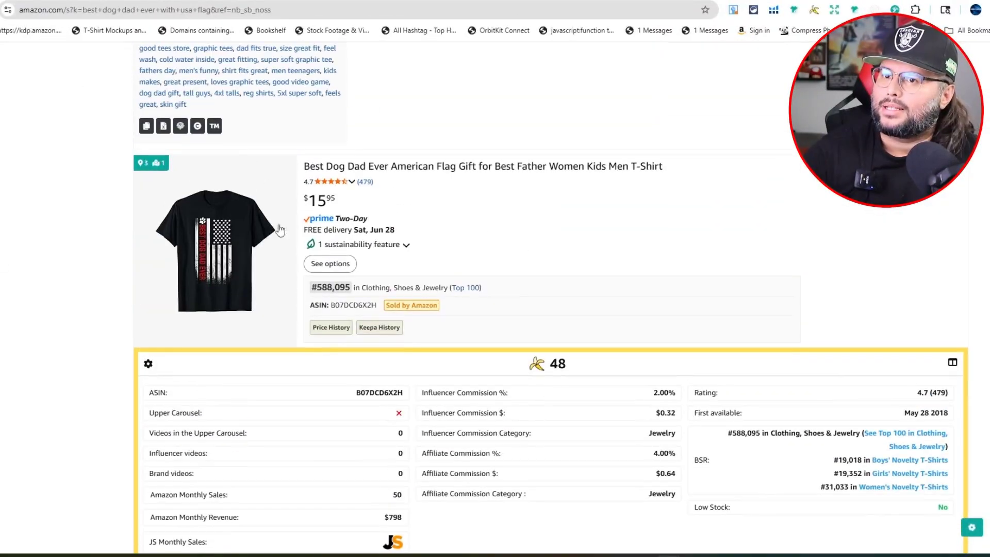
scroll(407, 292, down, 15)
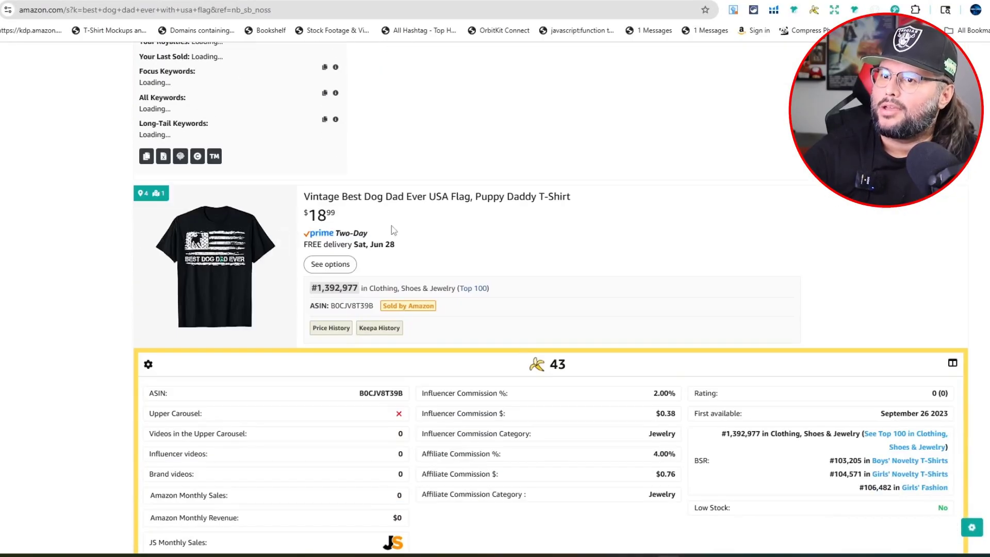
scroll(416, 227, up, 2)
scroll(404, 237, down, 10)
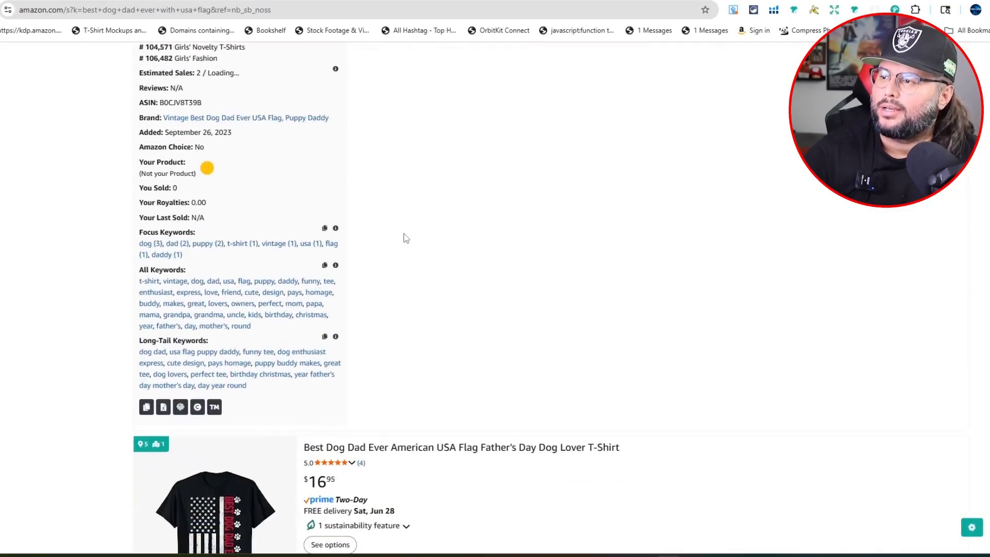
scroll(393, 244, down, 1)
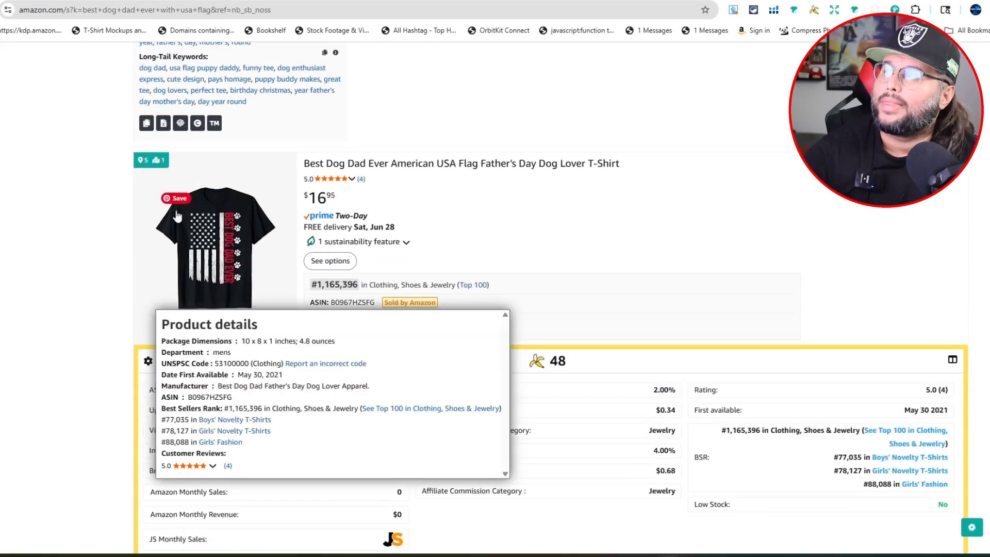
scroll(170, 205, up, 4)
scroll(170, 204, up, 15)
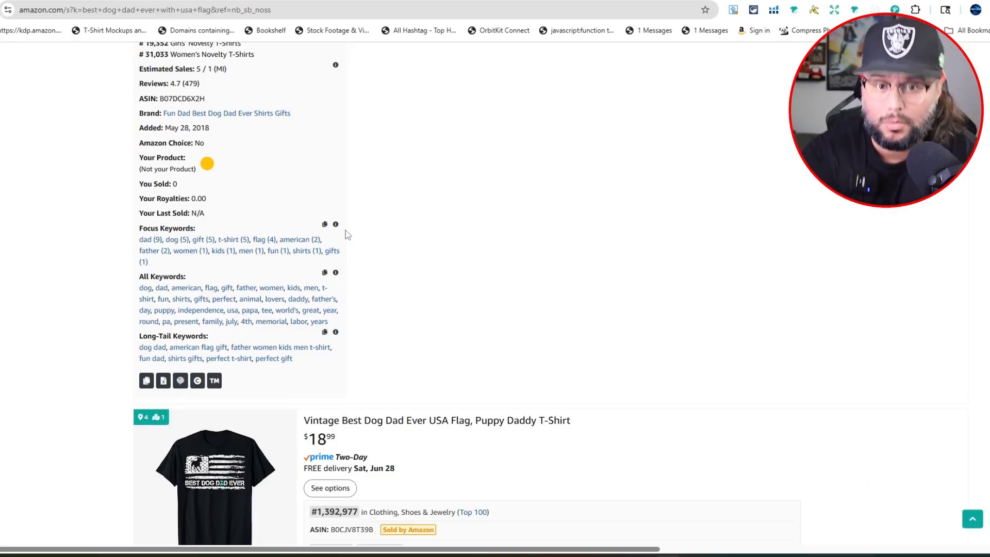
scroll(643, 237, up, 10)
scroll(495, 289, up, 15)
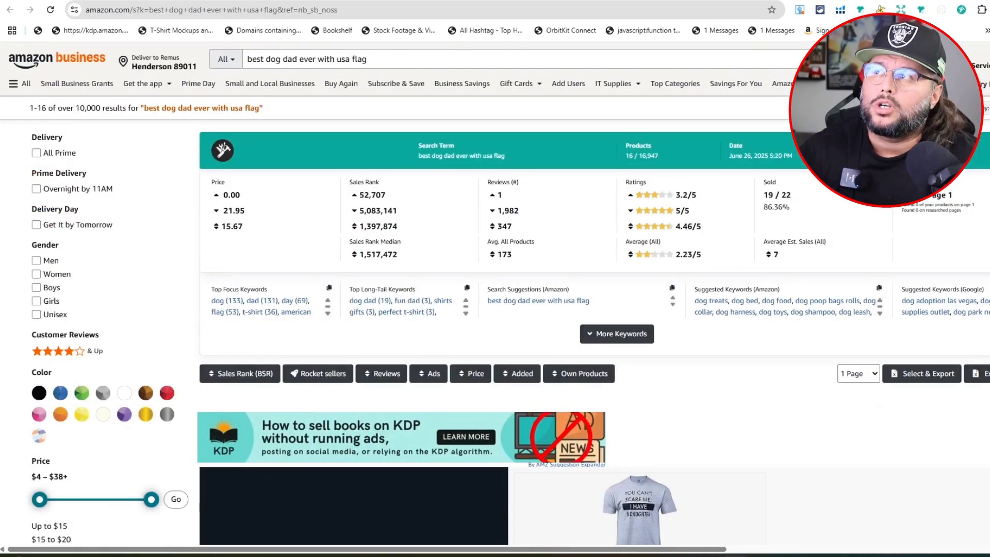
- Extend the search to "best dog dad ever with usa flag shirt" and look through the listings
click(386, 61)
text(s)
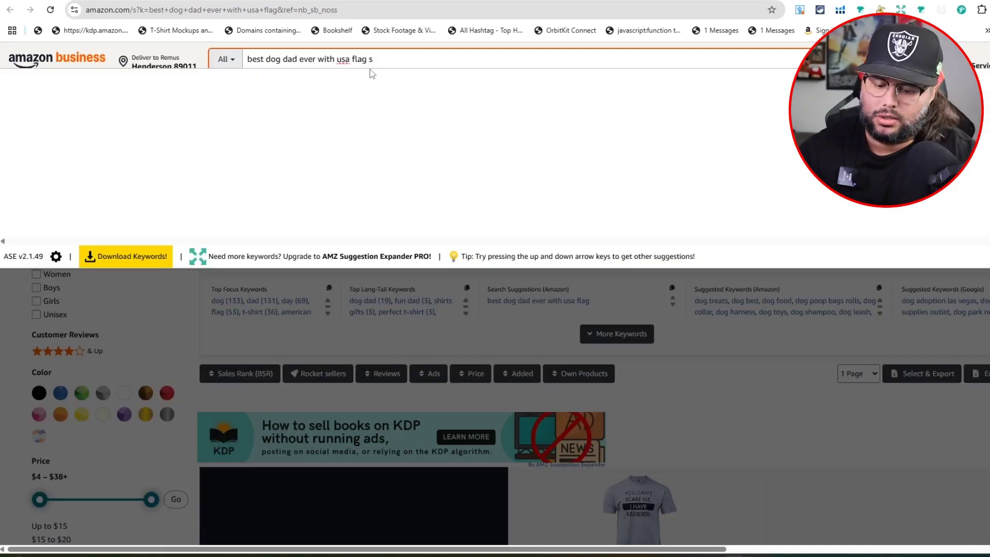
text(hirt)
key(Return)
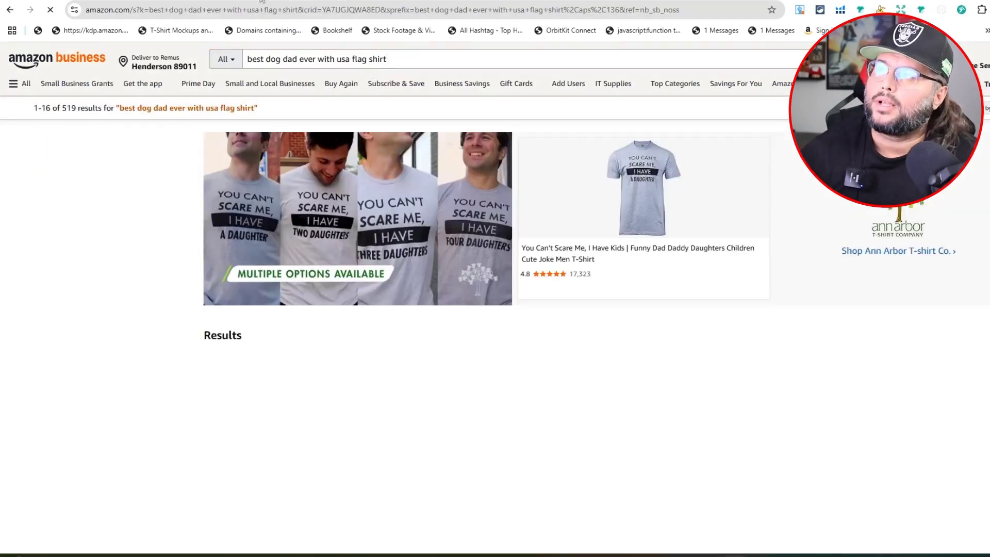
scroll(439, 186, down, 10)
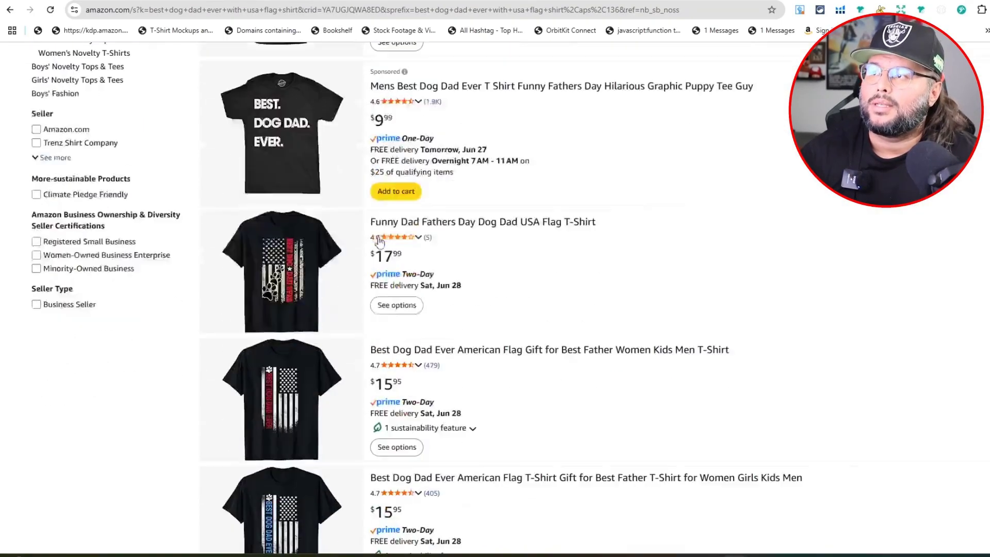
scroll(399, 351, down, 15)
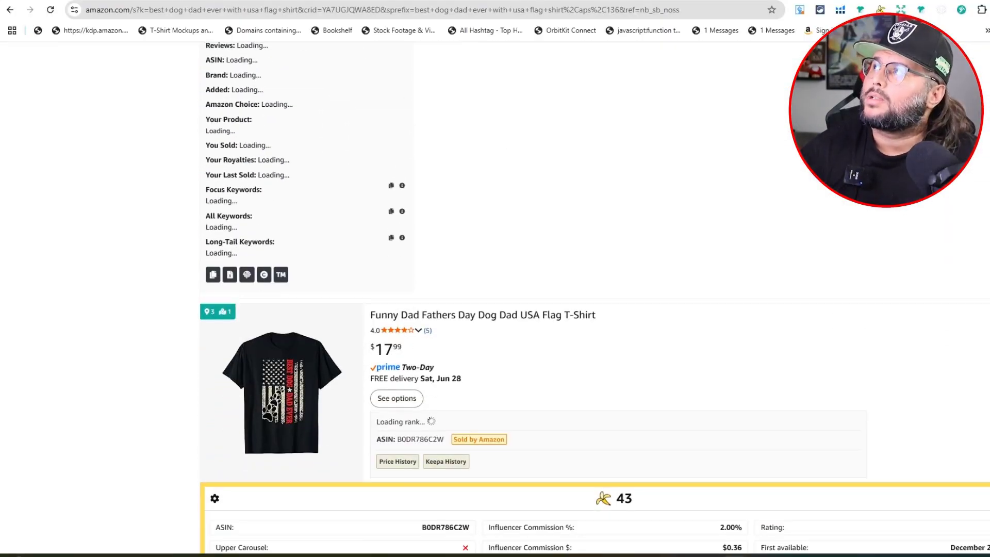
- Switch to Amazon Merch on Demand's product creation page and add the pink three-cat "Lesbians Eat What?!" design as artwork
click(320, 1)
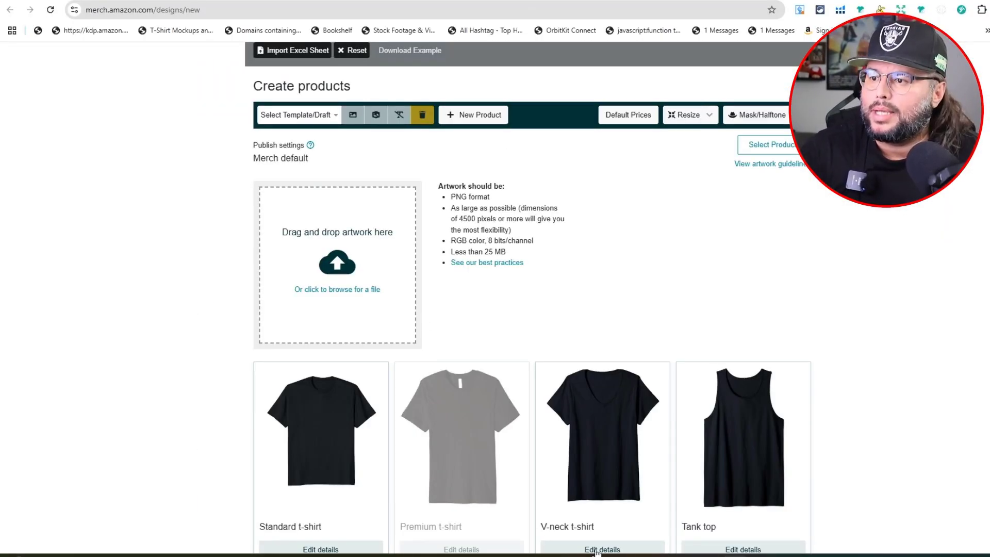
mouse_move(661, 555)
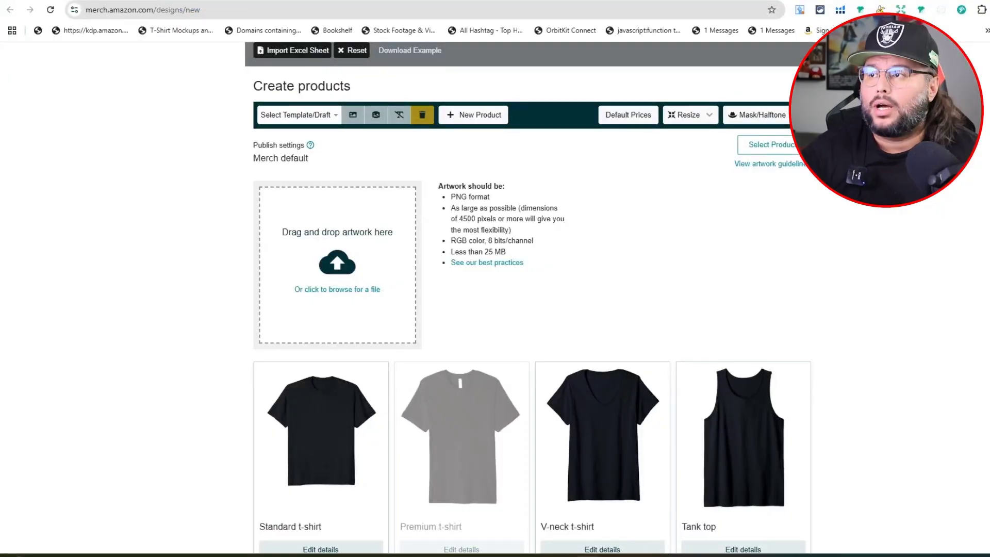
drag(815, 264, 337, 239)
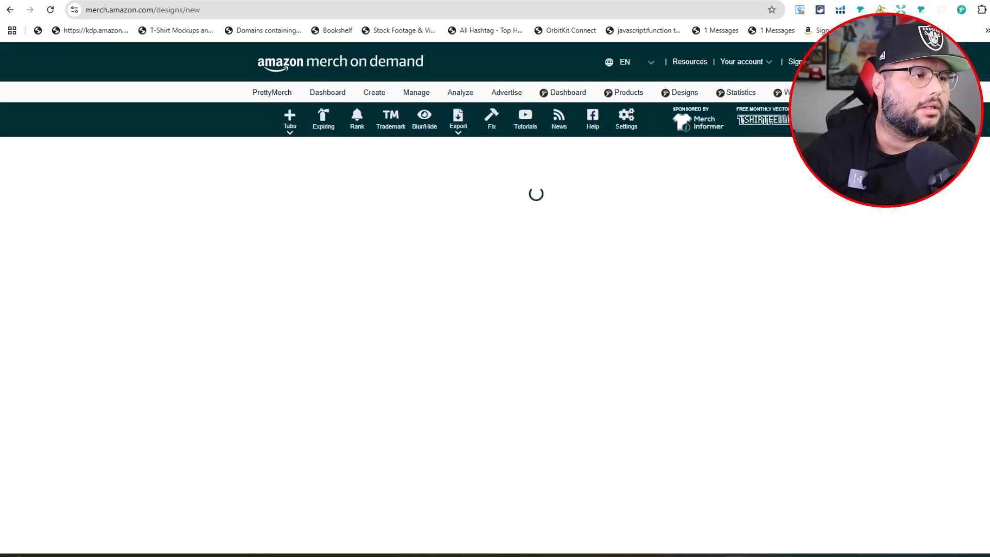
drag(989, 314, 584, 337)
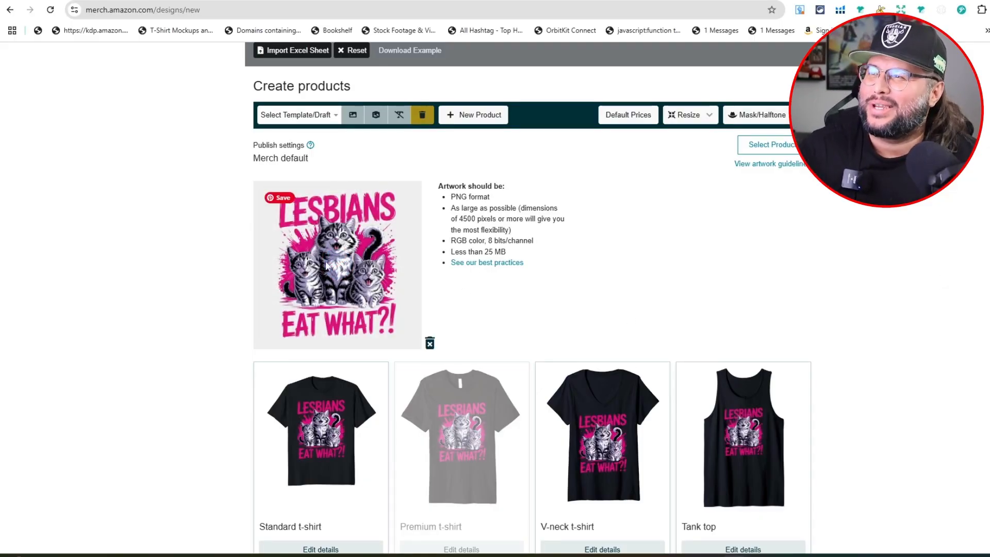
scroll(437, 302, down, 1)
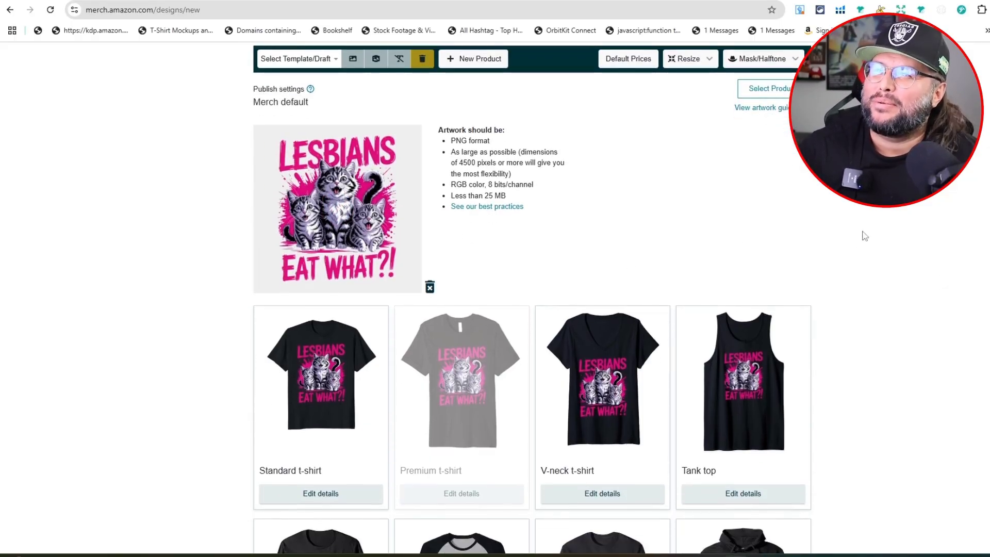
scroll(722, 165, up, 2)
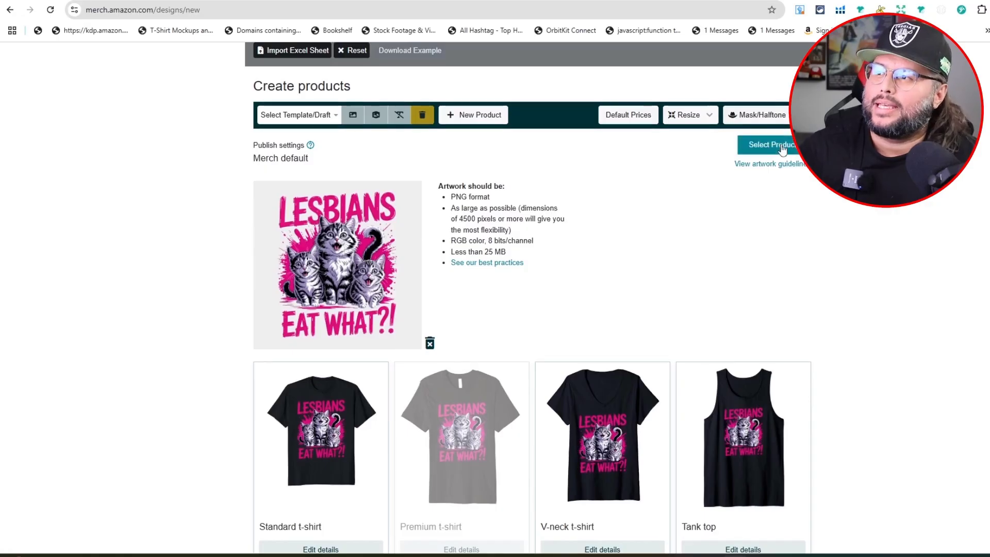
scroll(715, 194, down, 2)
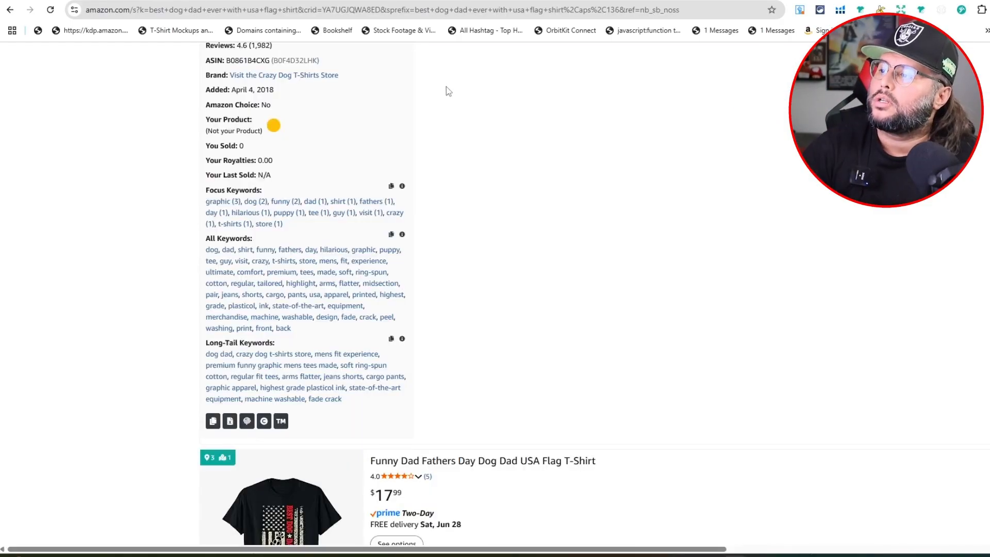
- Compare product details and sales ranks of the shirts in the Amazon USA flag shirt and "best dog dad ever t shirt" results
scroll(247, 291, down, 10)
mouse_move(247, 291)
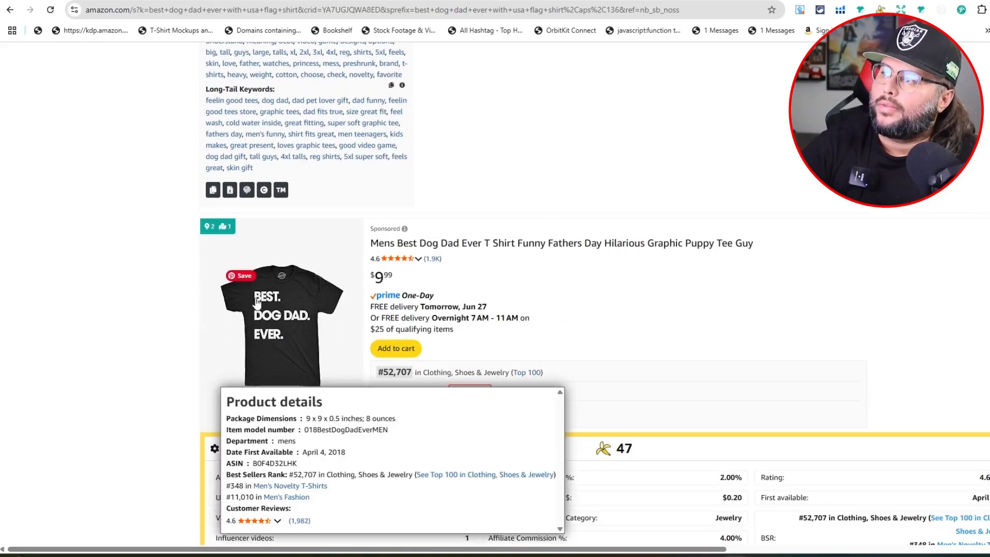
scroll(247, 291, down, 18)
mouse_move(288, 410)
scroll(288, 410, down, 6)
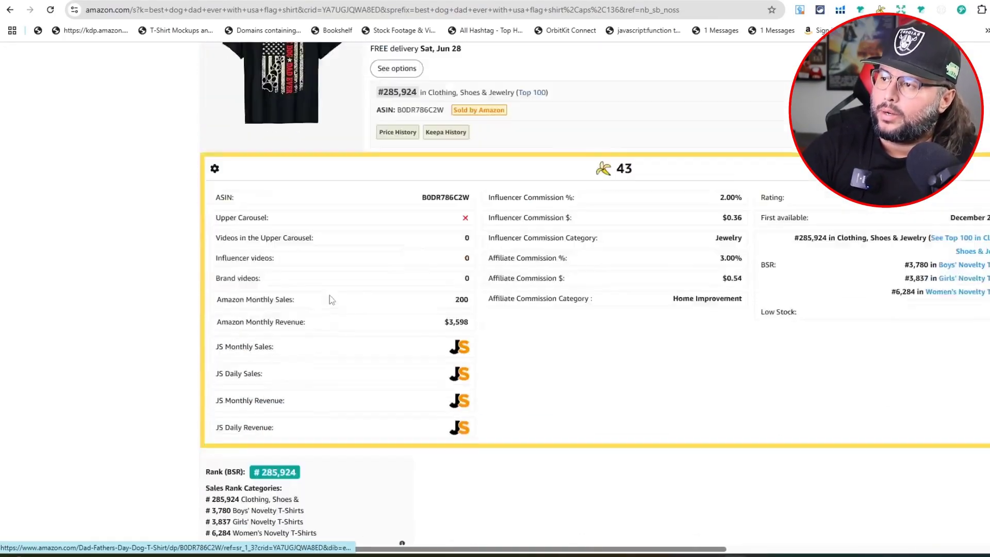
scroll(331, 299, down, 12)
mouse_move(334, 372)
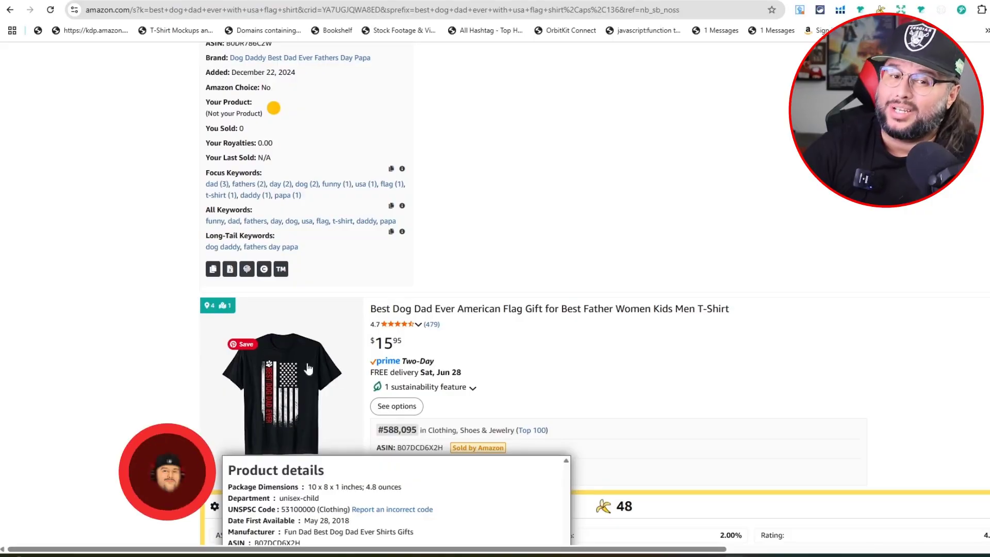
scroll(339, 283, up, 10)
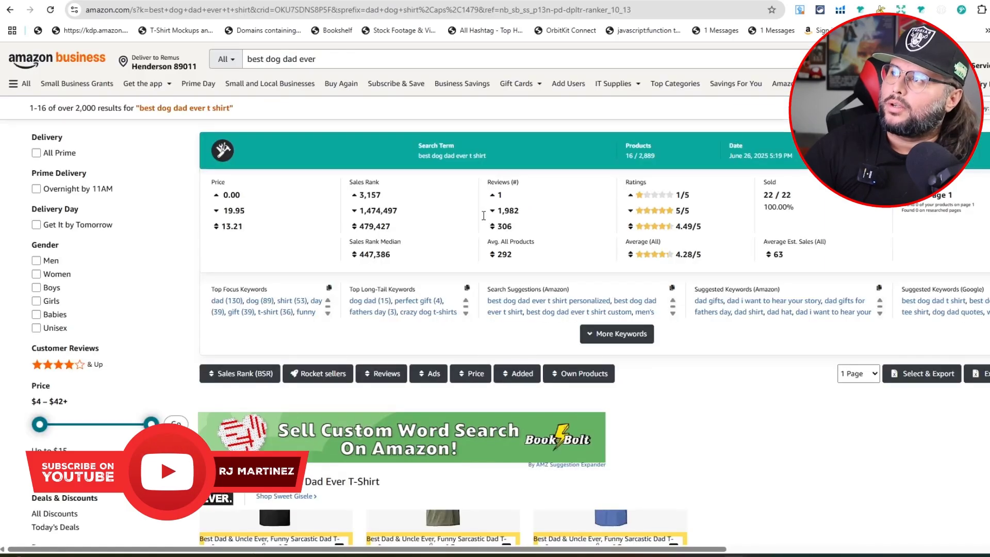
scroll(304, 202, down, 9)
mouse_move(304, 203)
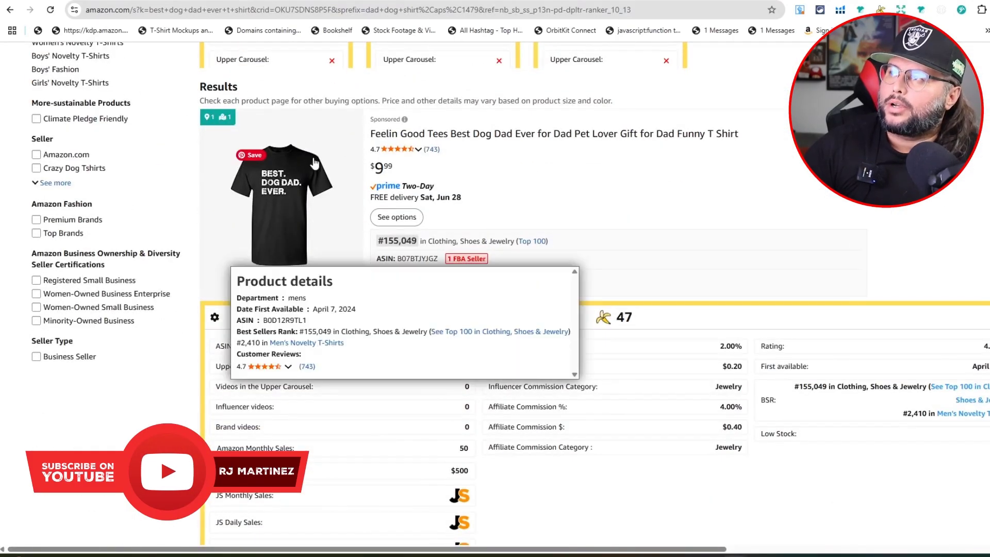
scroll(365, 206, down, 10)
scroll(404, 239, down, 5)
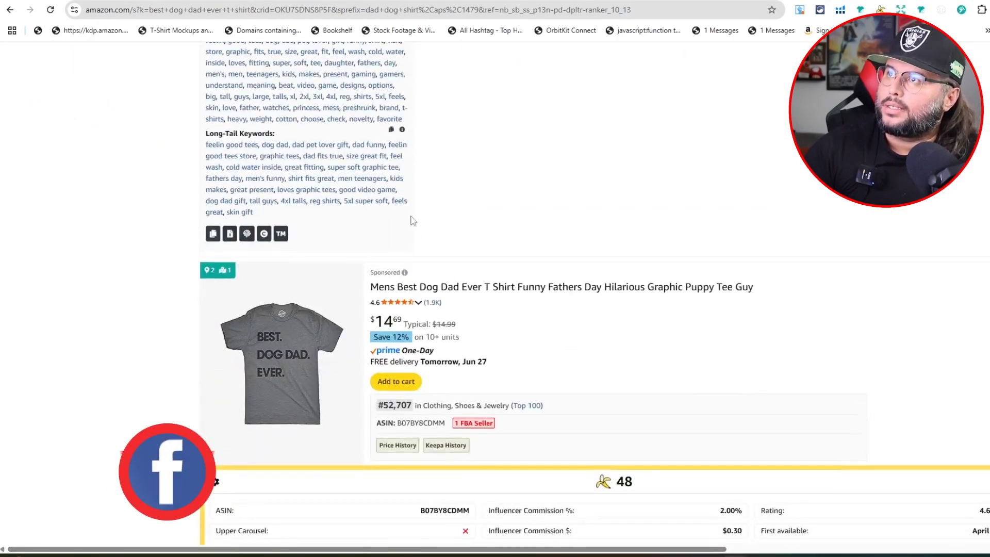
- Replace the search term with "lesbians", run the suggested search "lesbians eat what cat shirt" and look over its results
scroll(409, 217, up, 15)
scroll(266, 192, up, 5)
click(384, 60)
key(BackSpace)
key(BackSpace)
key(BackSpace)
key(BackSpace)
key(BackSpace)
key(BackSpace)
key(BackSpace)
key(BackSpace)
key(BackSpace)
key(BackSpace)
key(BackSpace)
key(BackSpace)
key(BackSpace)
key(BackSpace)
key(BackSpace)
key(BackSpace)
key(BackSpace)
text(lesbians)
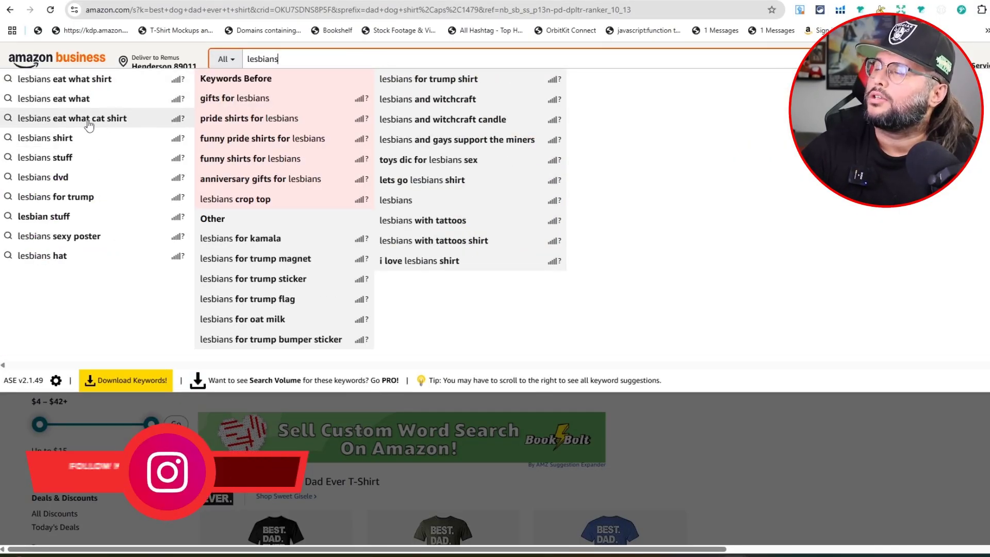
click(107, 120)
scroll(520, 223, down, 5)
scroll(628, 253, down, 15)
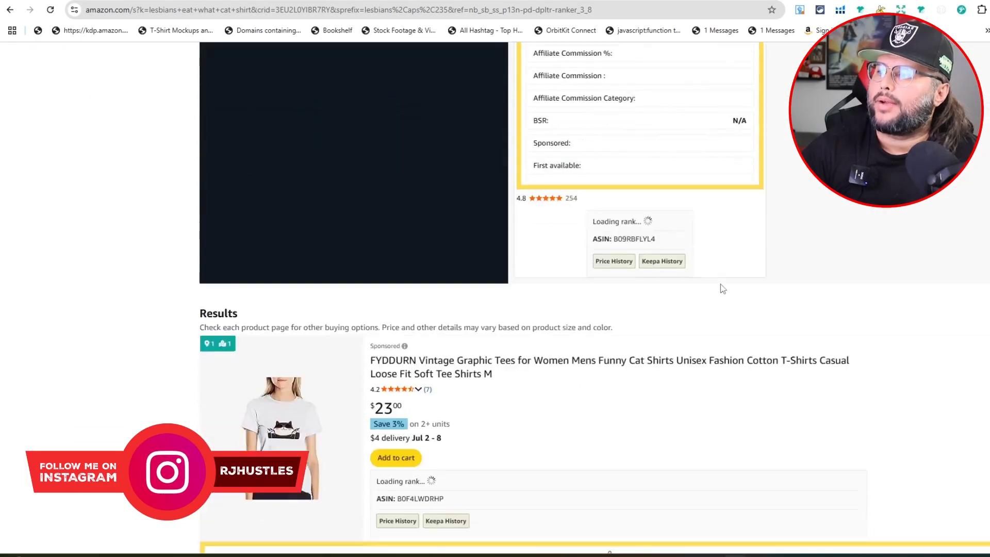
scroll(570, 261, up, 10)
scroll(571, 261, up, 12)
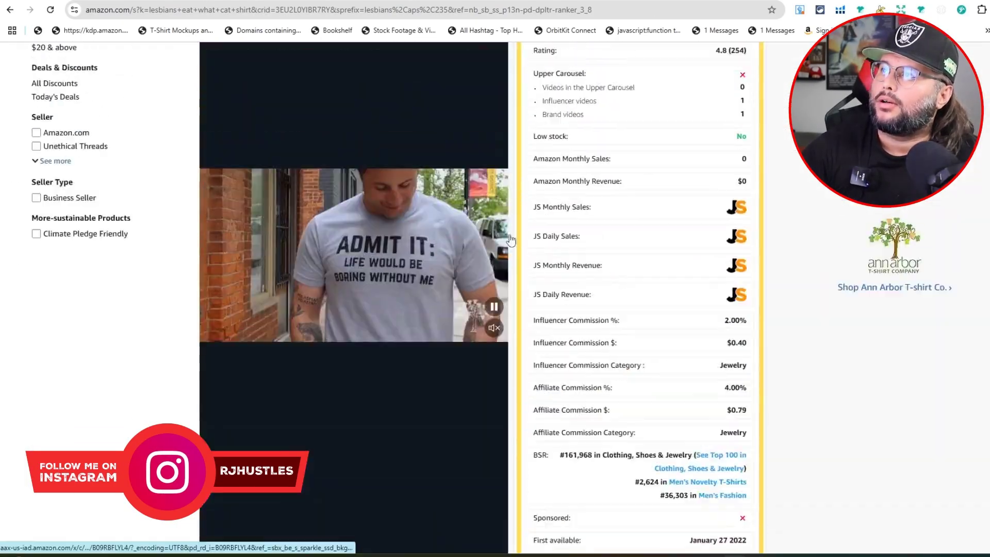
- Copy "lesbians eat what cat" from the Amazon search term and paste it as the design title on Merch on Demand
click(324, 59)
drag(327, 59, 247, 59)
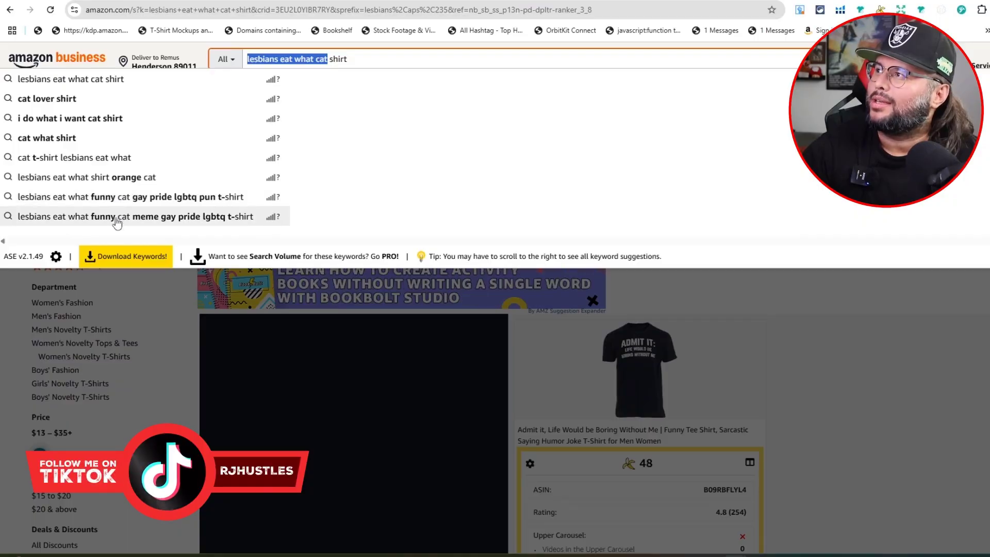
right_click(311, 59)
click(348, 141)
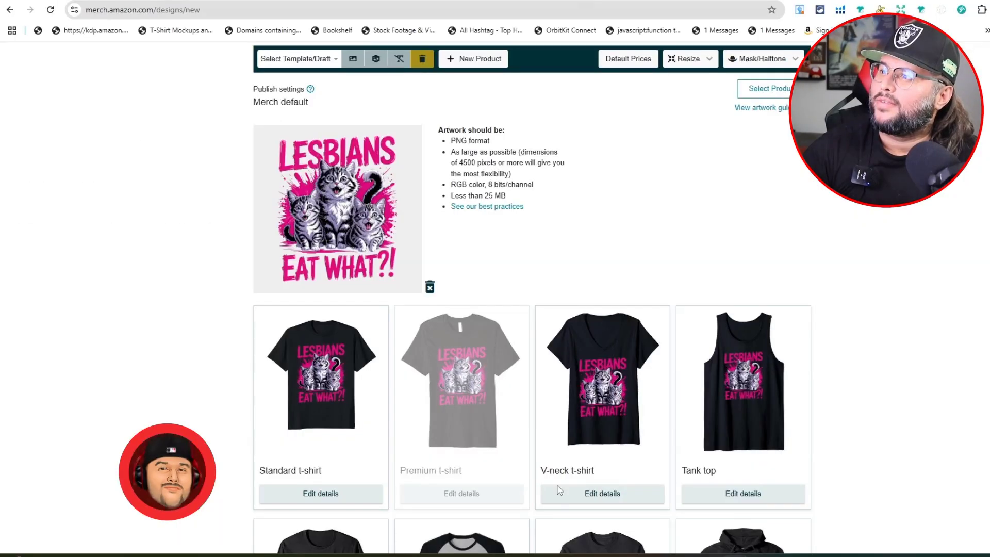
scroll(558, 489, down, 20)
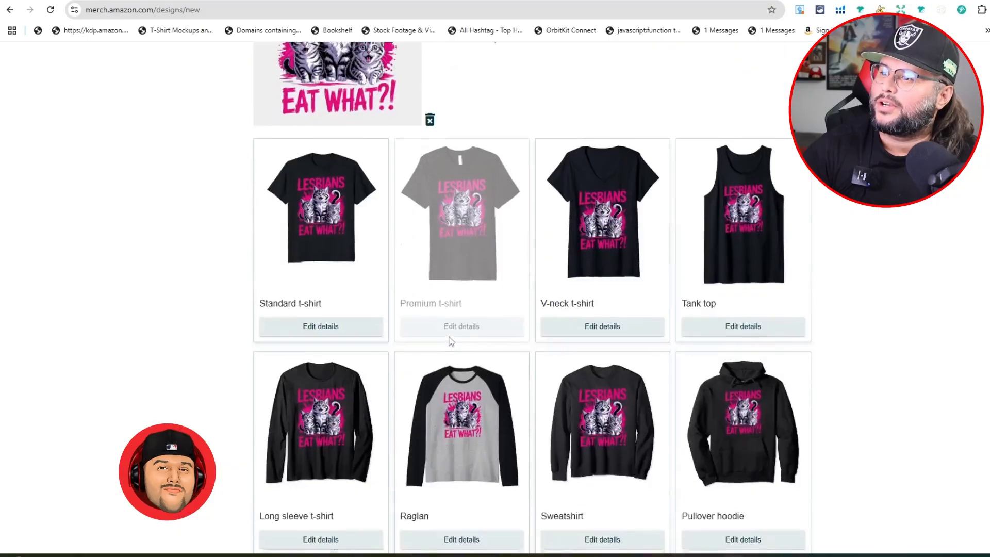
click(371, 393)
key(ctrl+v)
scroll(298, 348, up, 15)
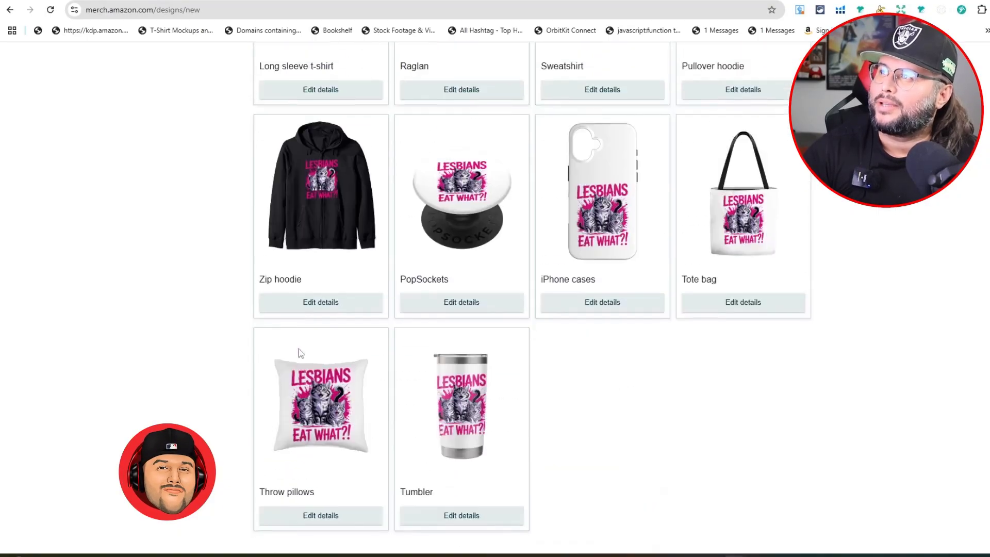
- Return to the Amazon results for "lesbians eat what cat shirt" and check the search statistics
scroll(296, 469, down, 2)
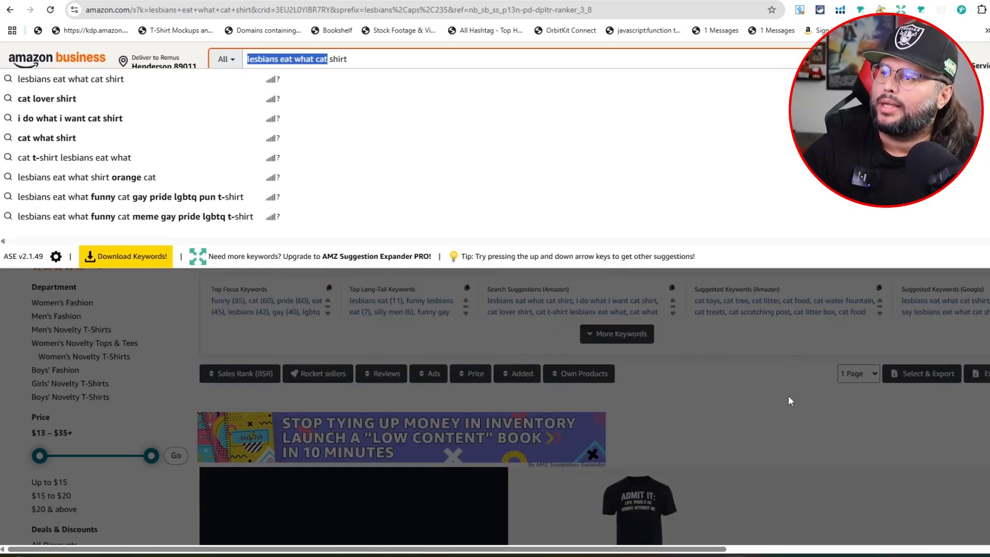
key(Return)
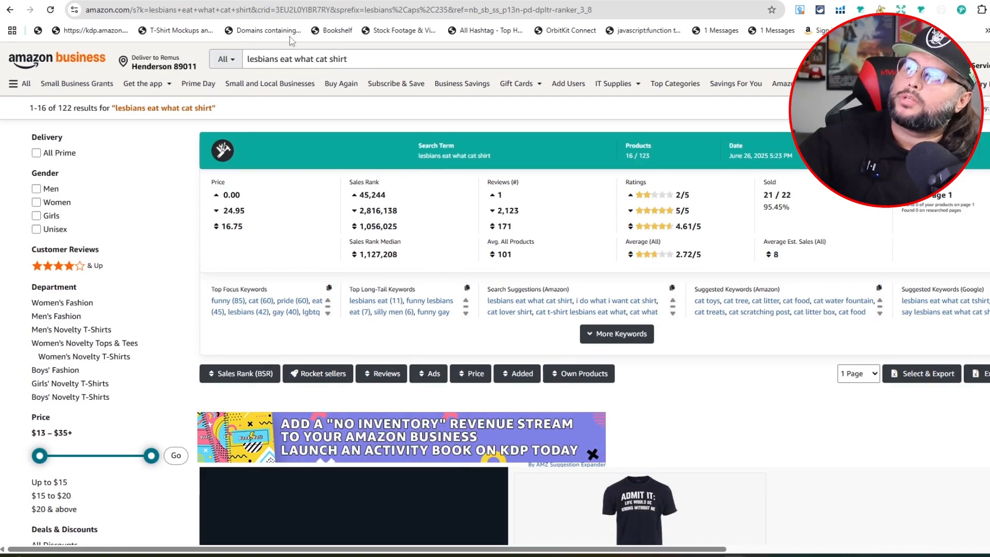
click(312, 57)
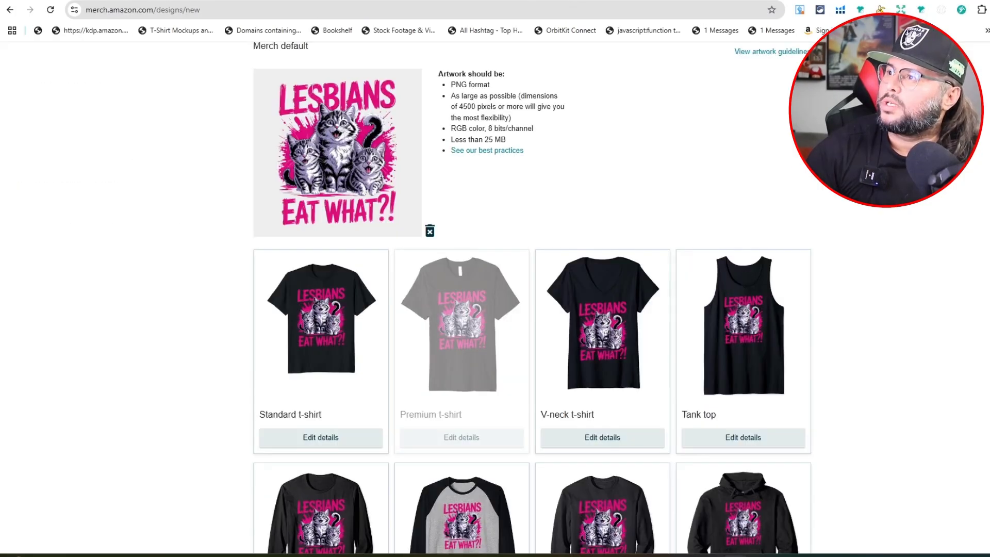
- Fill in the brand on the Merch on Demand listing as "Cat Lesbians eat what"
scroll(294, 208, down, 5)
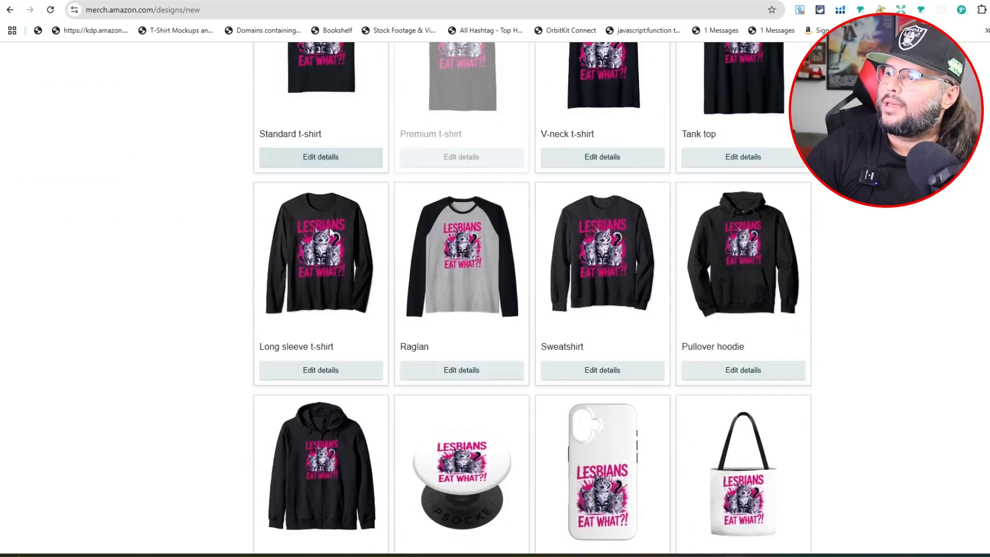
scroll(324, 229, down, 15)
drag(313, 263, 269, 266)
click(289, 350)
text(lesbians eat what)
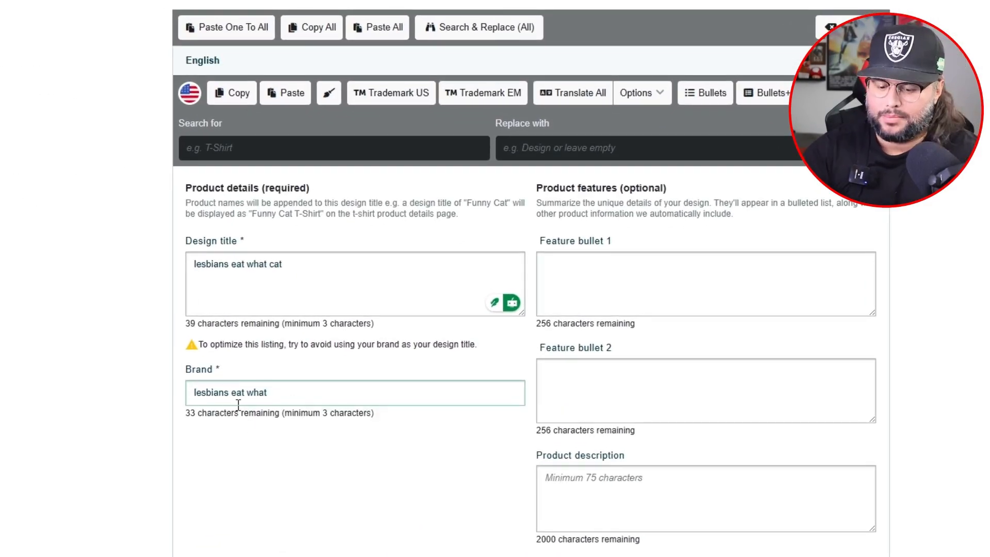
key(Home)
text(Cat)
key(Delete)
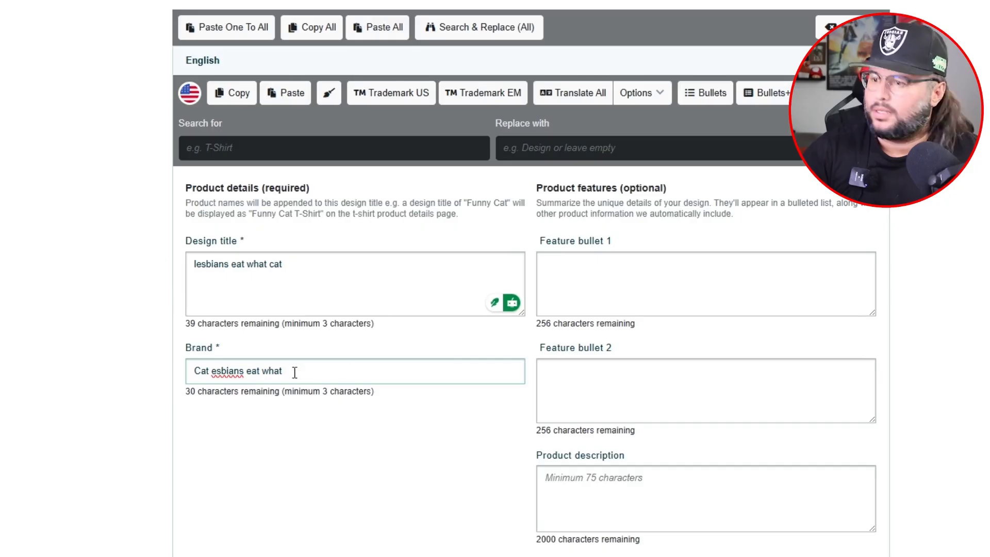
text(L)
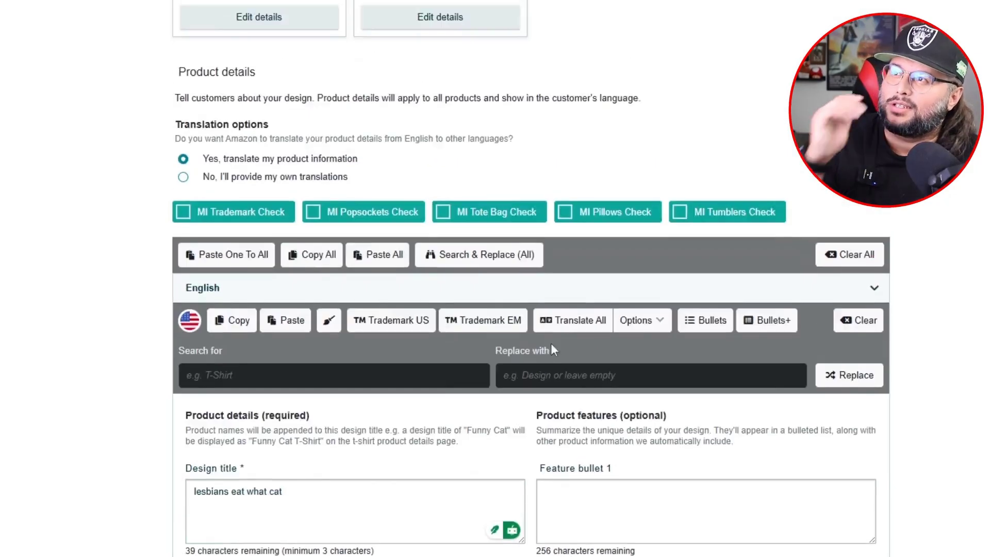
- Open the product selection and deselect tumbler, throw pillows, tote bag, iPhone cases and PopSockets in every marketplace
scroll(651, 334, up, 15)
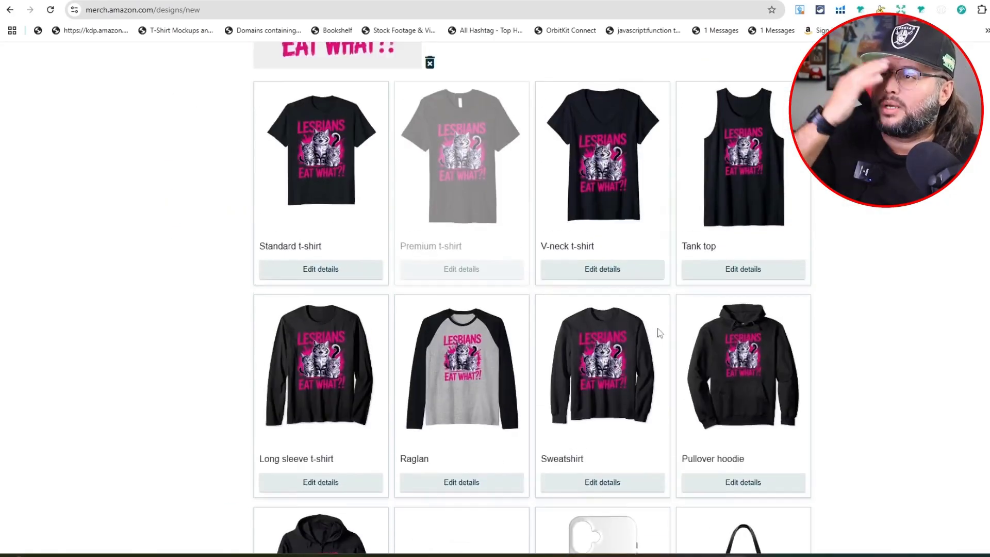
scroll(625, 333, down, 4)
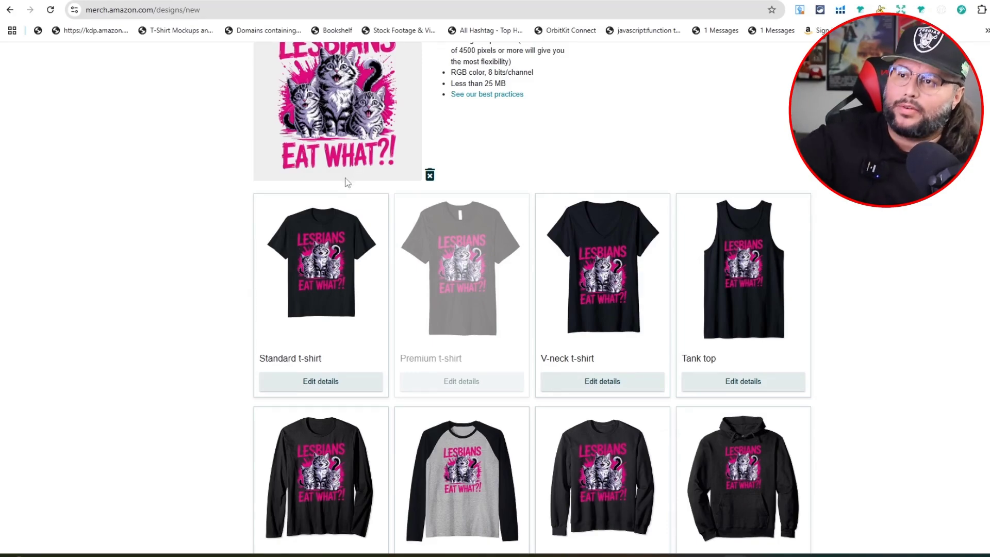
scroll(580, 387, up, 3)
click(753, 147)
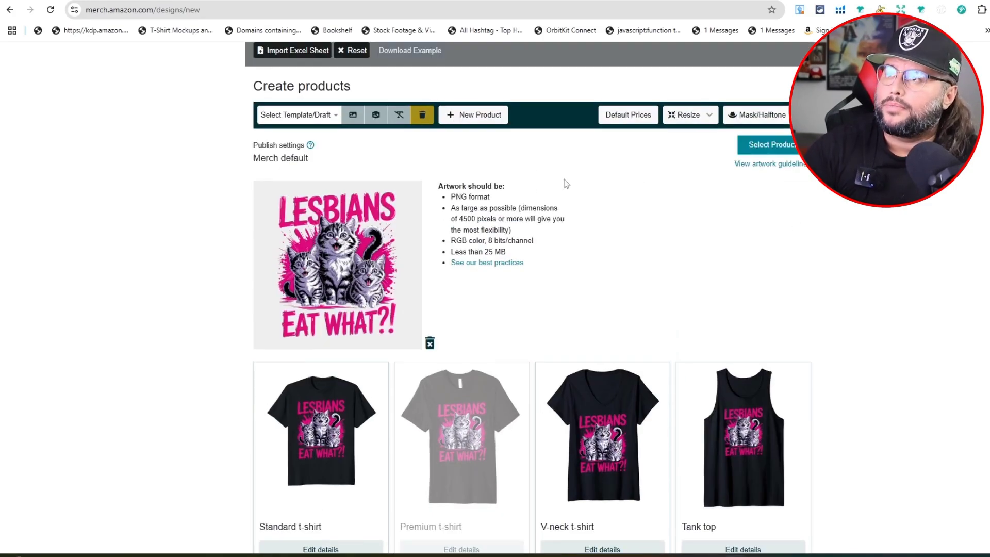
click(387, 477)
click(386, 454)
click(386, 431)
click(387, 409)
click(387, 386)
- Deselect zip hoodie, pullover hoodie, sweatshirt, raglan and long sleeve in all marketplaces, add the premium t-shirt, and apply the product selection
click(386, 362)
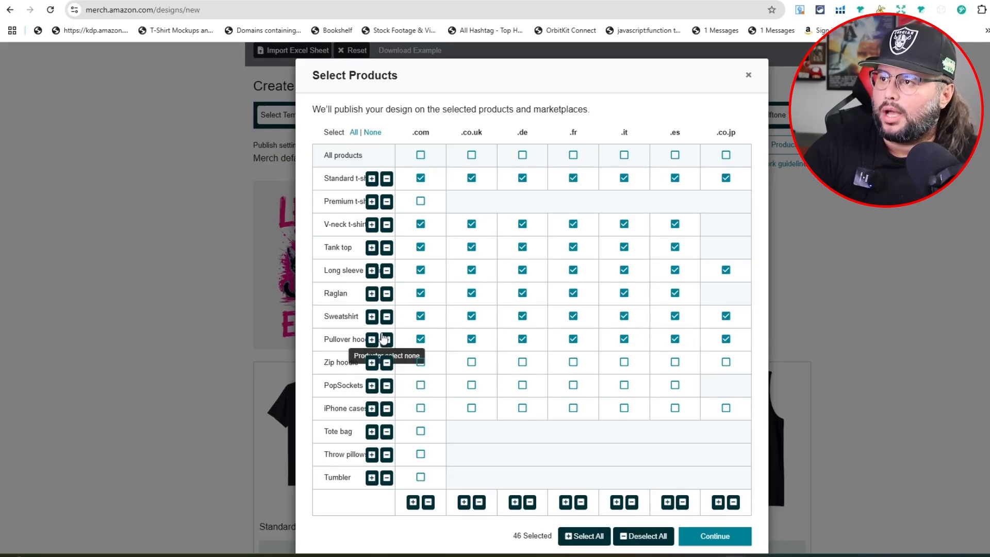
click(387, 340)
click(387, 316)
click(387, 294)
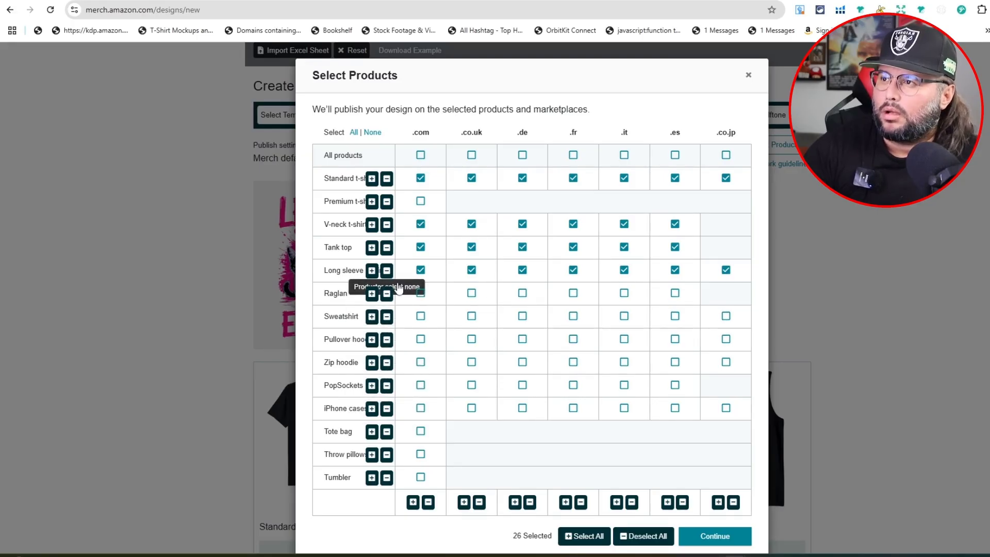
click(387, 271)
click(372, 206)
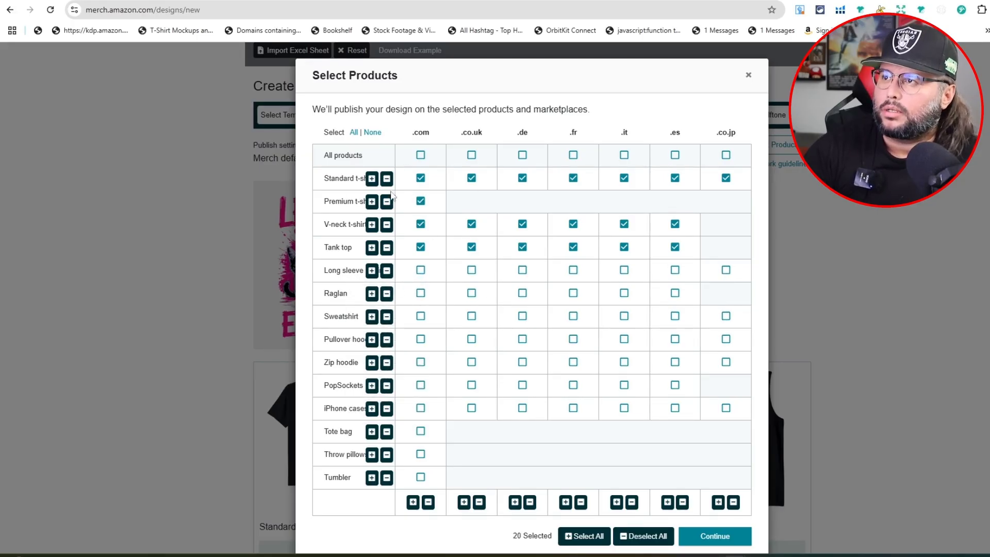
click(714, 536)
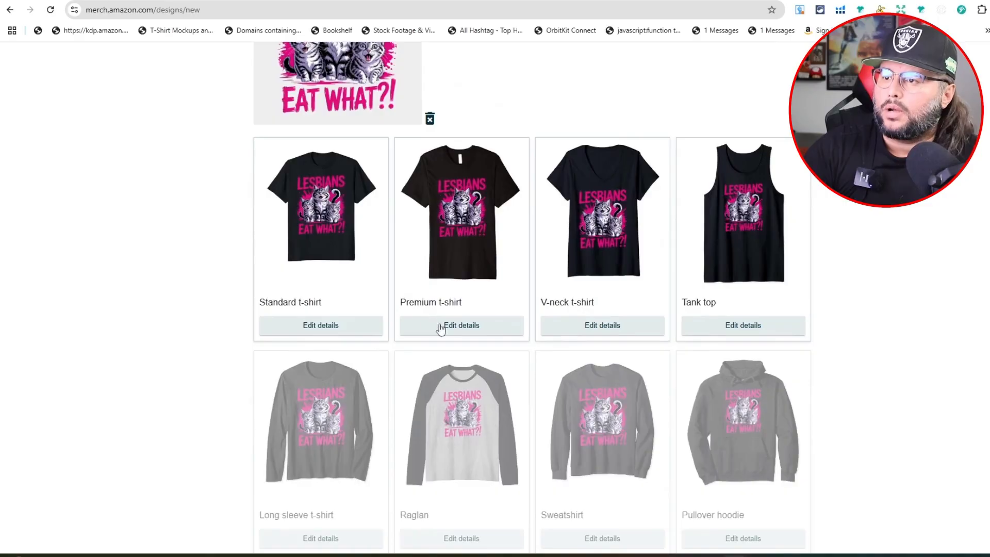
- Add long sleeve, raglan, sweatshirt, pullover hoodie and zip hoodie back to the selected products in all marketplaces
scroll(433, 384, down, 1)
scroll(594, 410, up, 5)
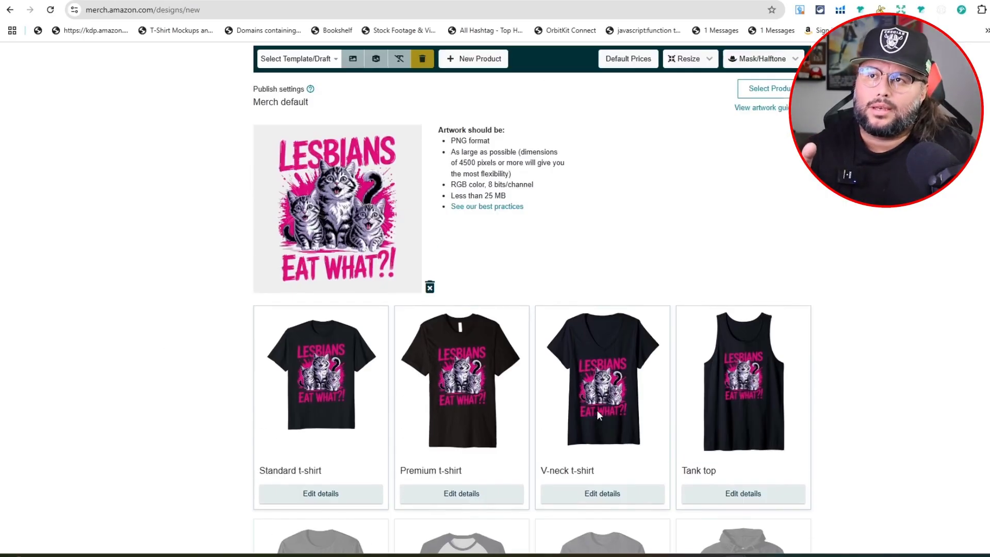
click(785, 256)
click(372, 270)
click(372, 293)
click(372, 316)
click(371, 339)
click(372, 362)
click(714, 535)
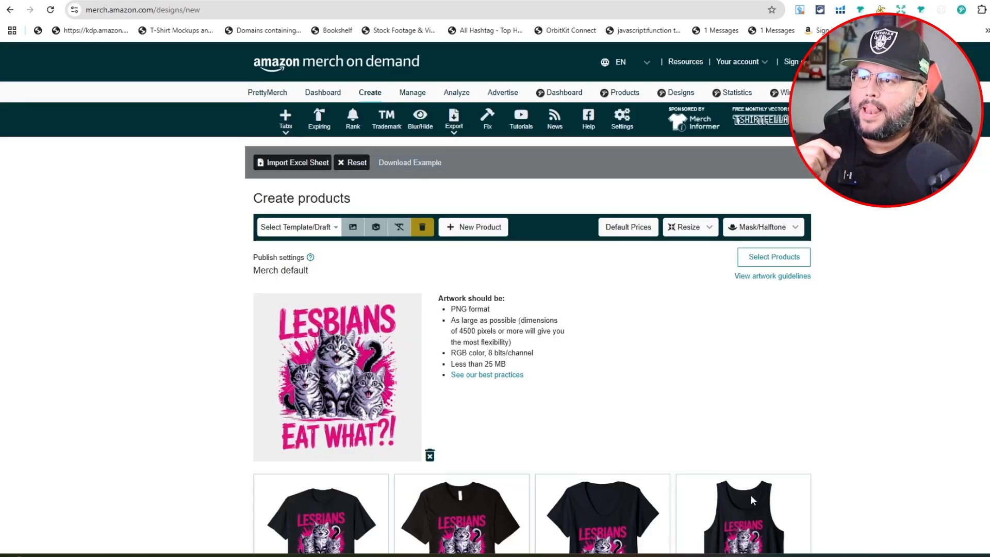
- Give the standard t-shirt the dark color set, leaving out burgundy, the other dark red and bright red
scroll(755, 516, down, 6)
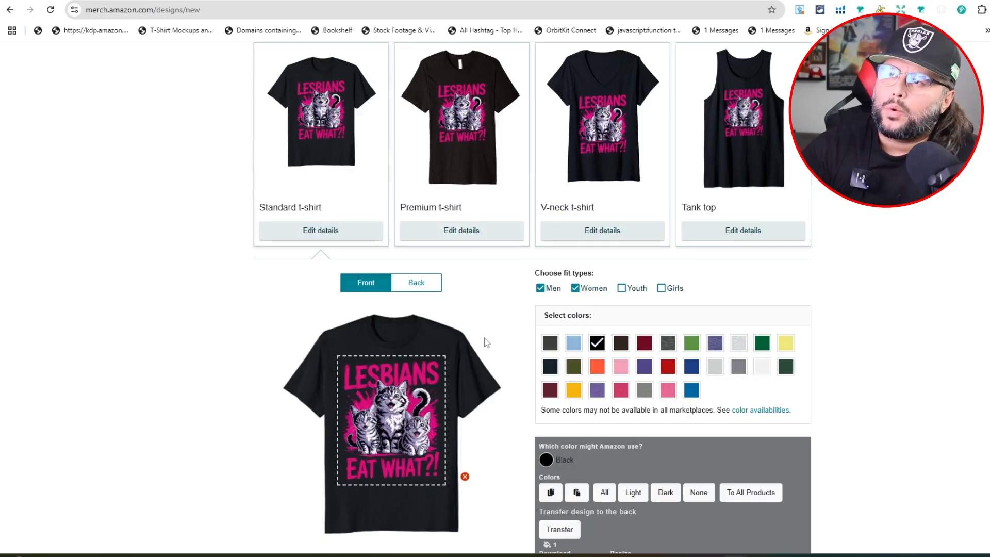
scroll(340, 255, down, 2)
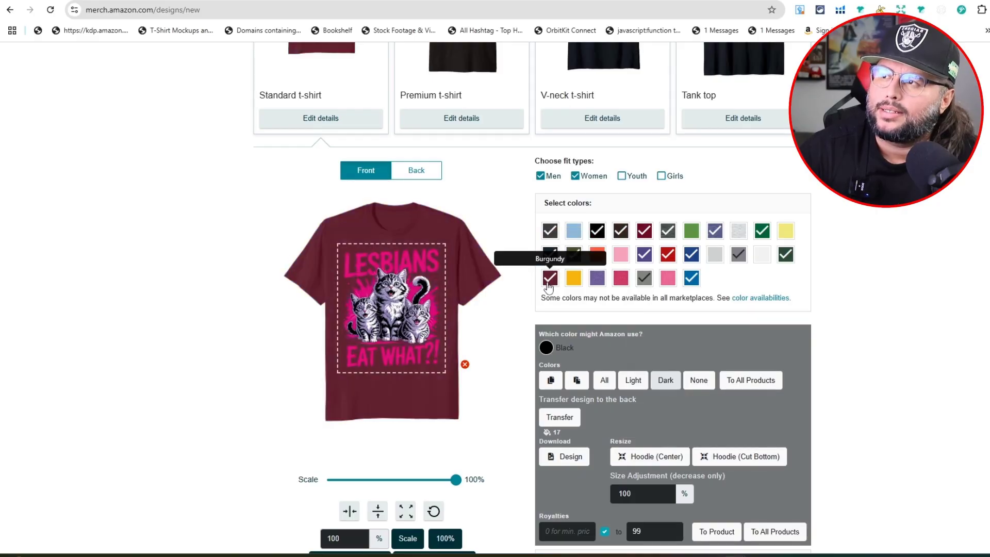
click(644, 231)
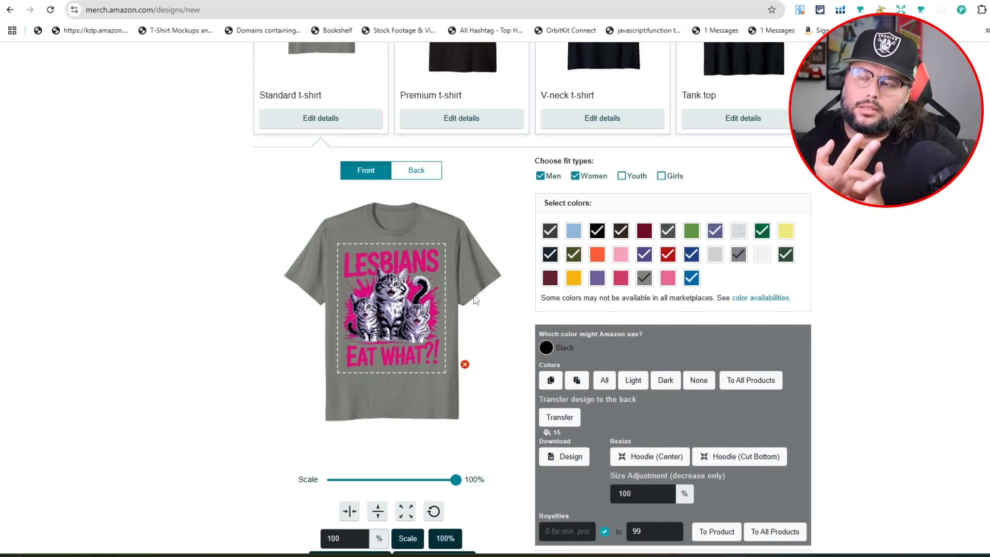
click(670, 255)
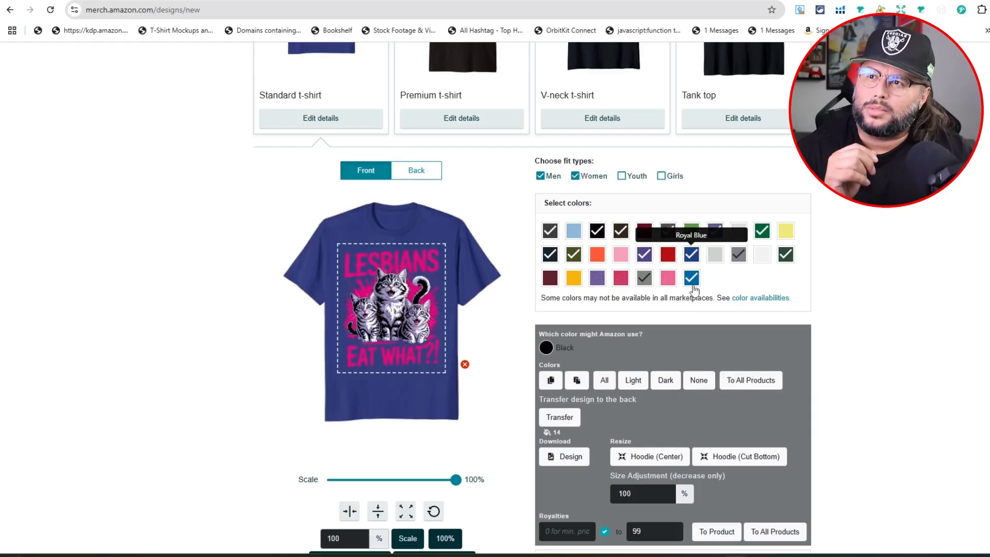
- Add the light purple, white, light grey and pale yellow colors to the standard t-shirt
click(603, 281)
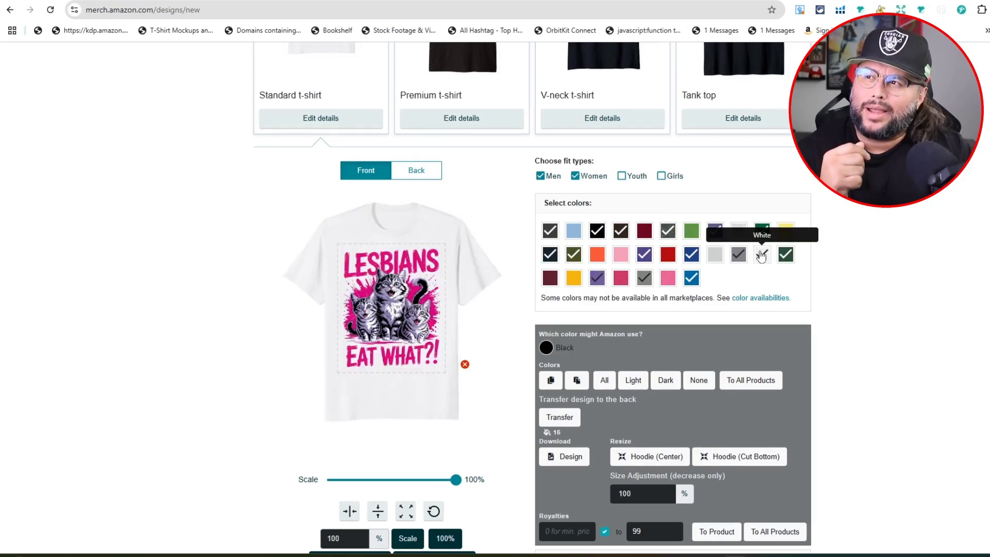
click(732, 237)
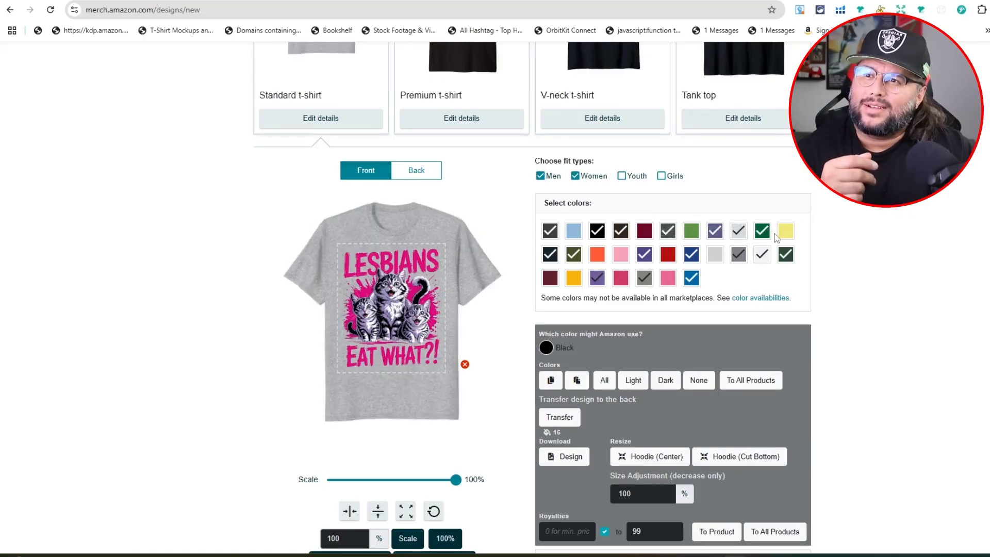
click(784, 238)
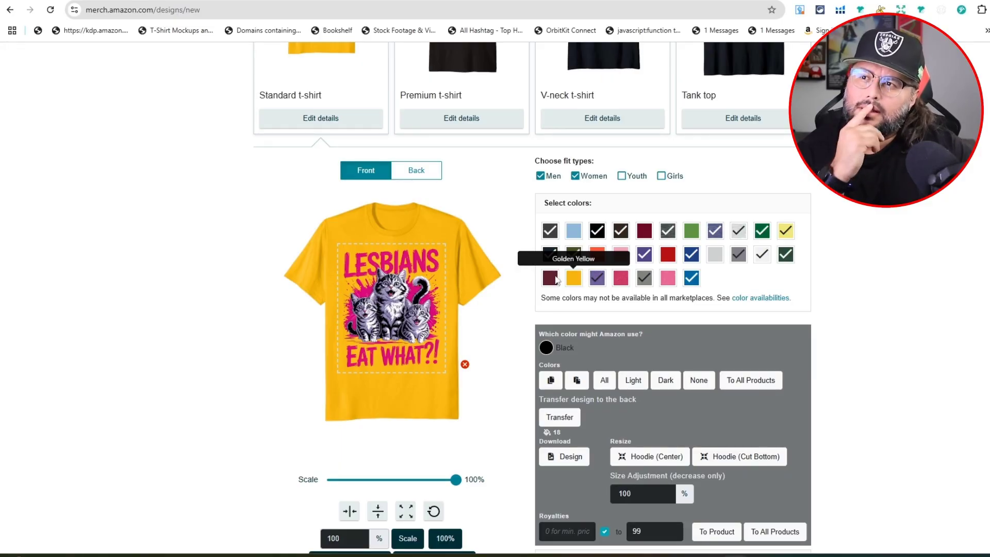
- Apply the standard t-shirt's color choices to all products and look over the resulting product previews
scroll(635, 263, up, 1)
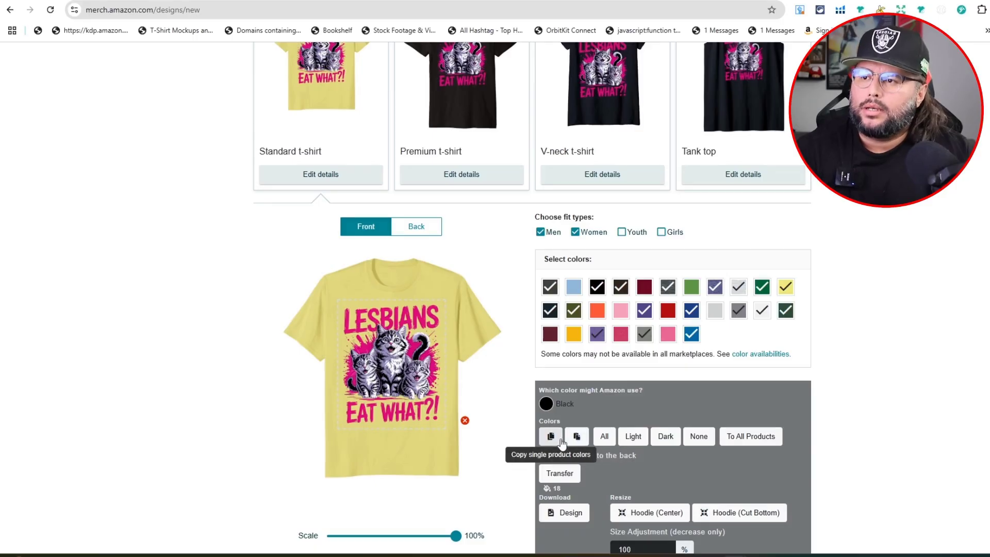
scroll(743, 335, down, 2)
click(743, 335)
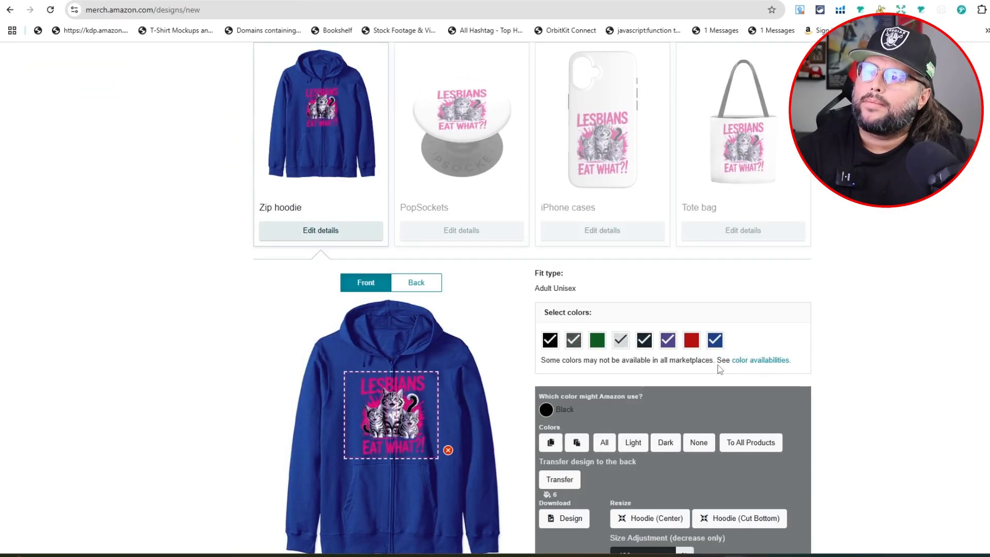
scroll(978, 421, up, 4)
scroll(971, 420, up, 6)
scroll(965, 418, down, 2)
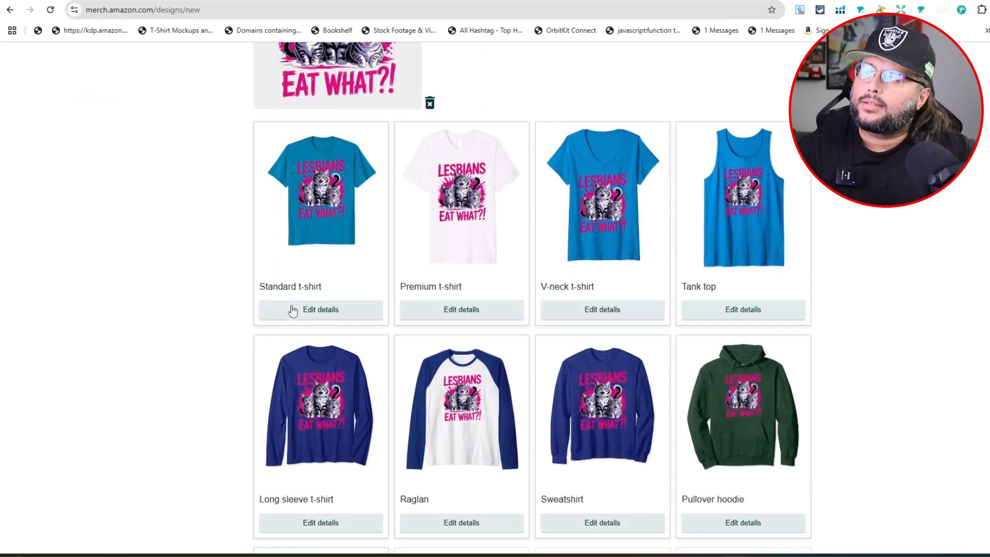
- Open the standard t-shirt's details and set its .com list price to $13.99
scroll(309, 289, down, 2)
click(370, 238)
scroll(498, 274, down, 9)
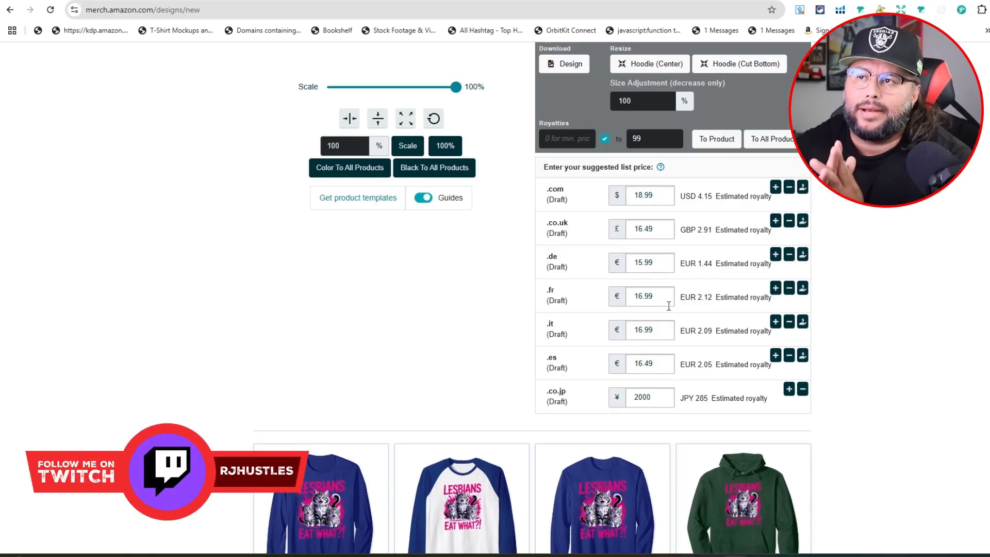
key(BackSpace)
text(3)
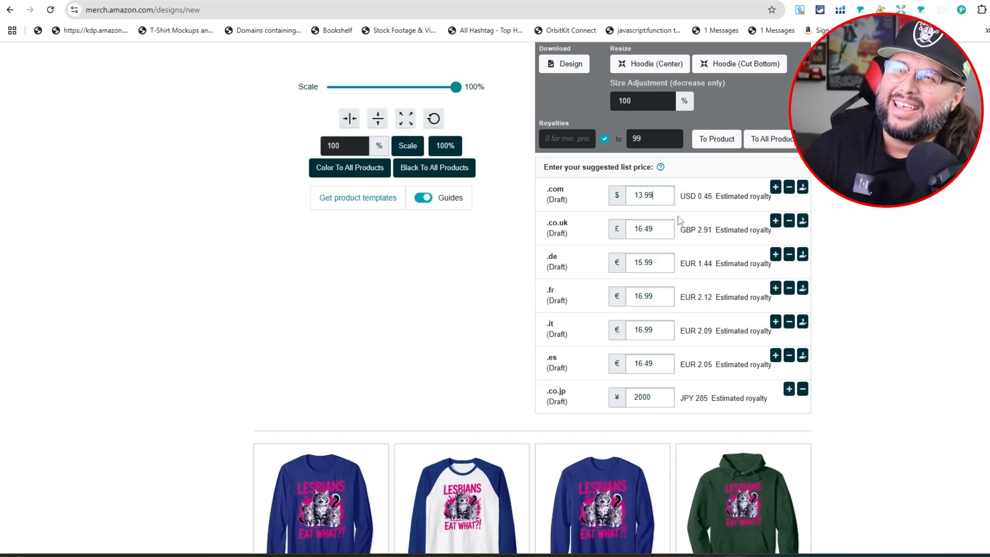
- Try .com list prices of $16.99 and $19.99 for the standard t-shirt to compare the estimated royalties
double_click(654, 196)
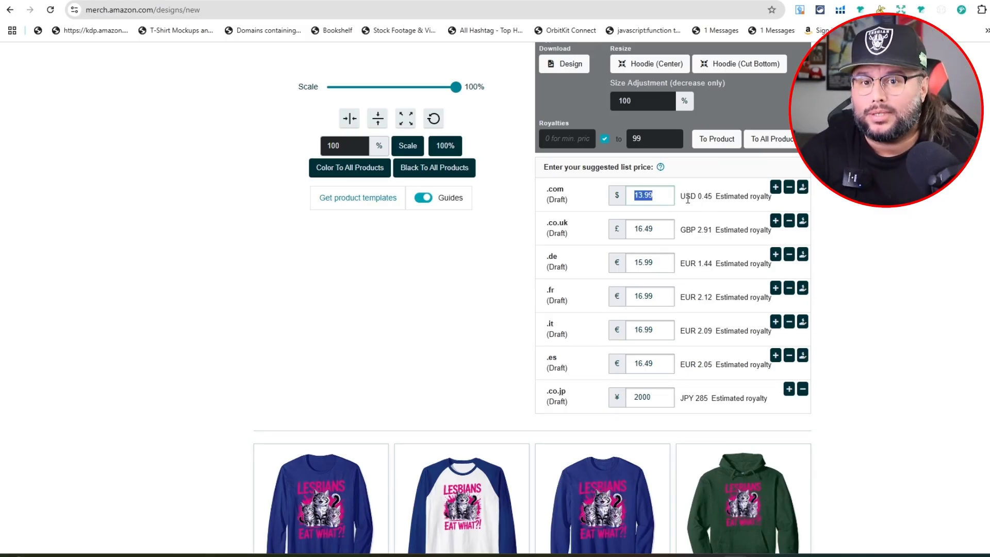
text(16)
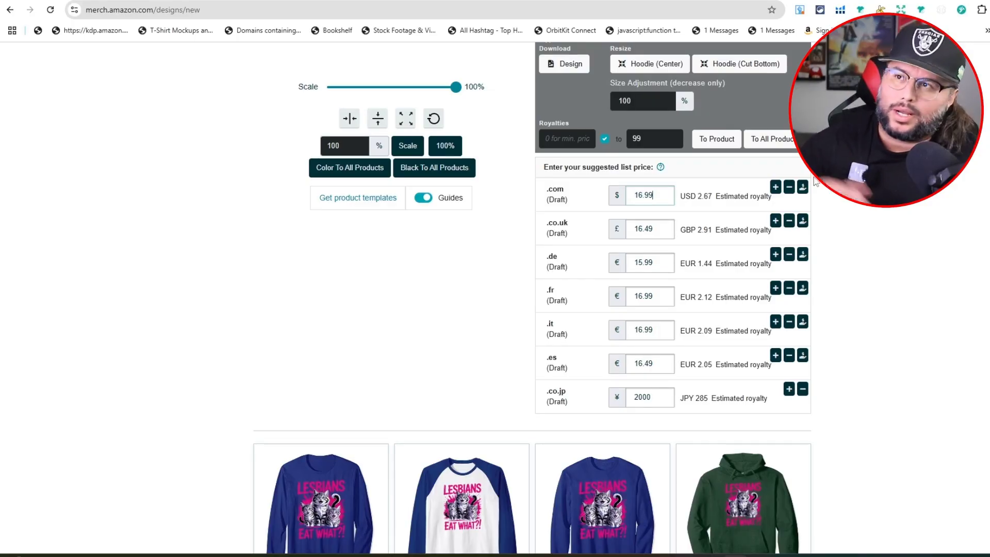
key(ctrl+a)
text(198)
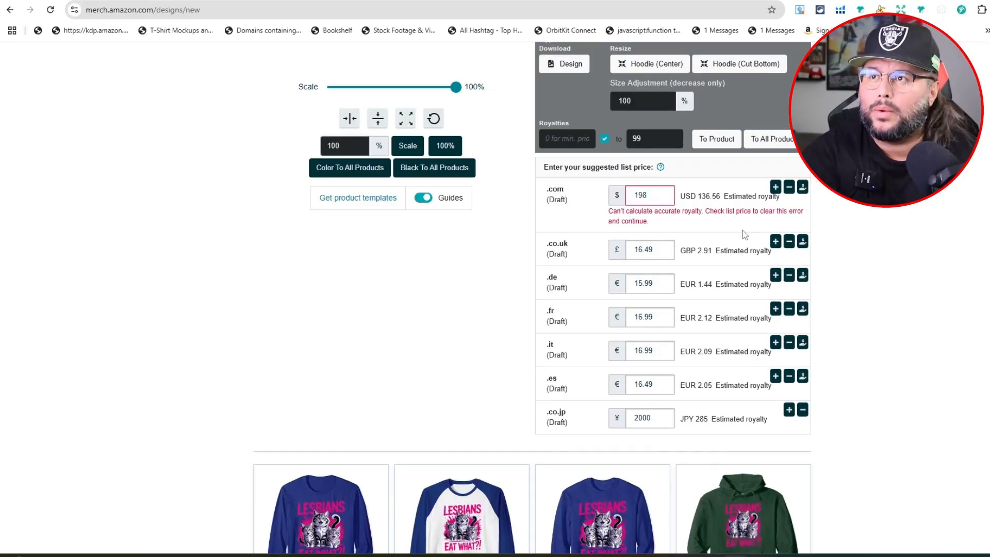
key(BackSpace)
text(.99)
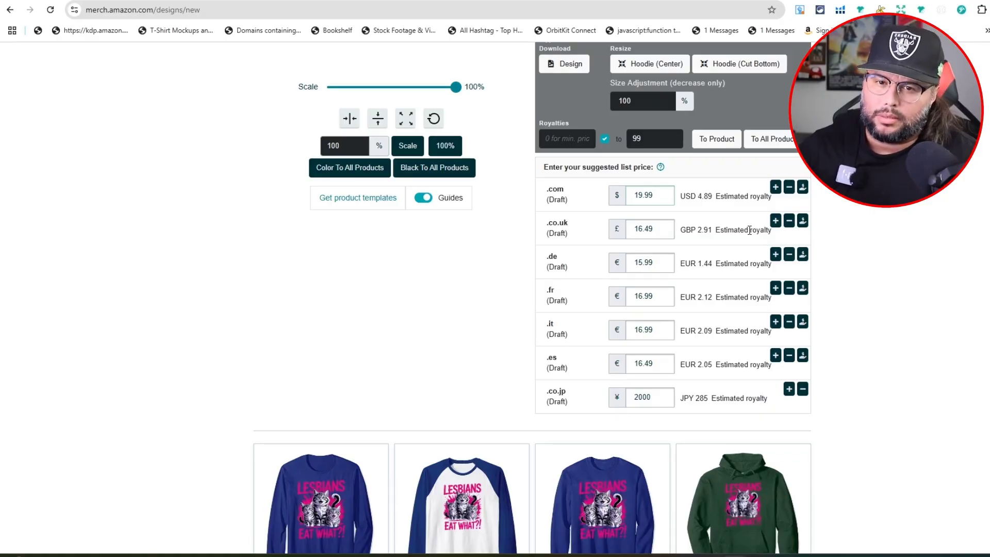
- Set the standard t-shirt's .com list price to $14.99
scroll(670, 309, up, 3)
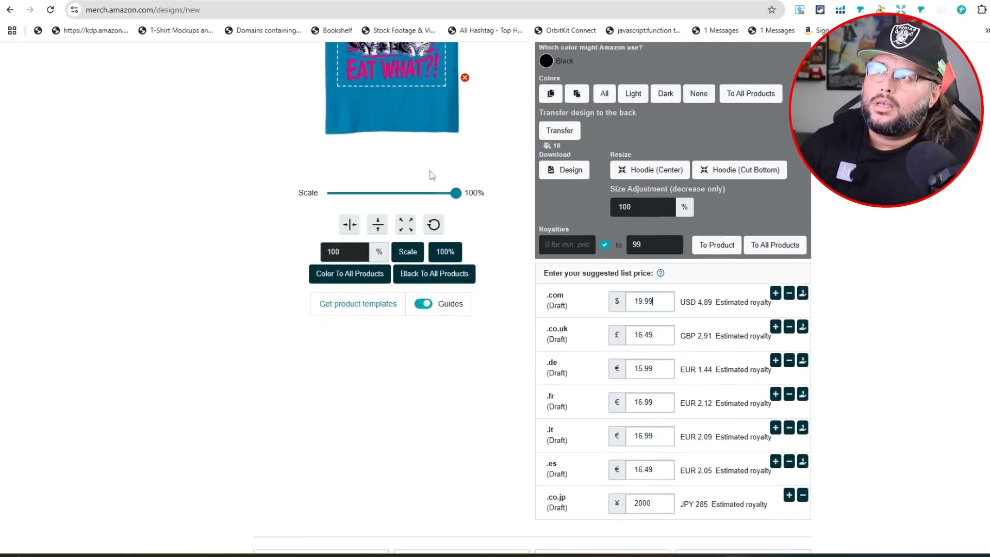
double_click(648, 367)
text(14.9)
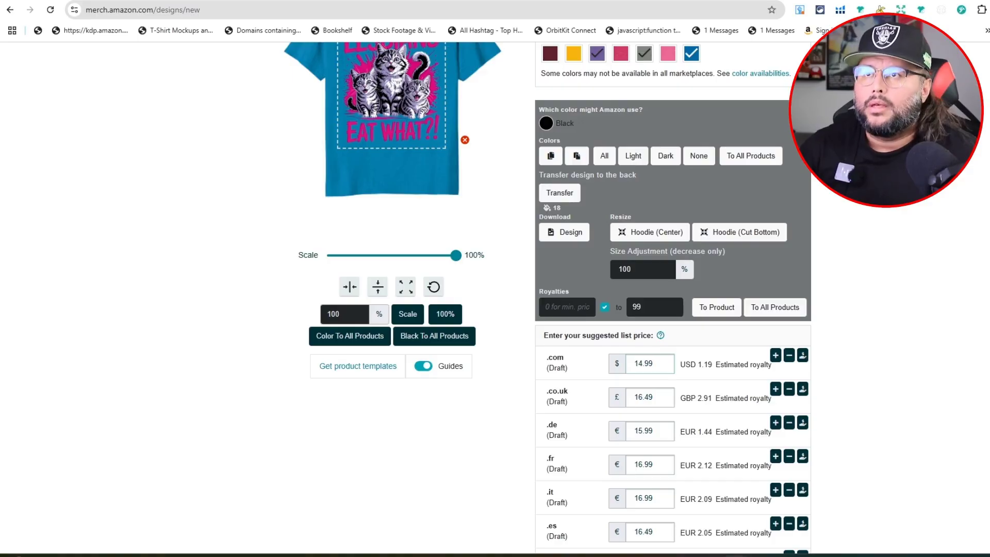
scroll(626, 304, up, 4)
scroll(625, 304, down, 5)
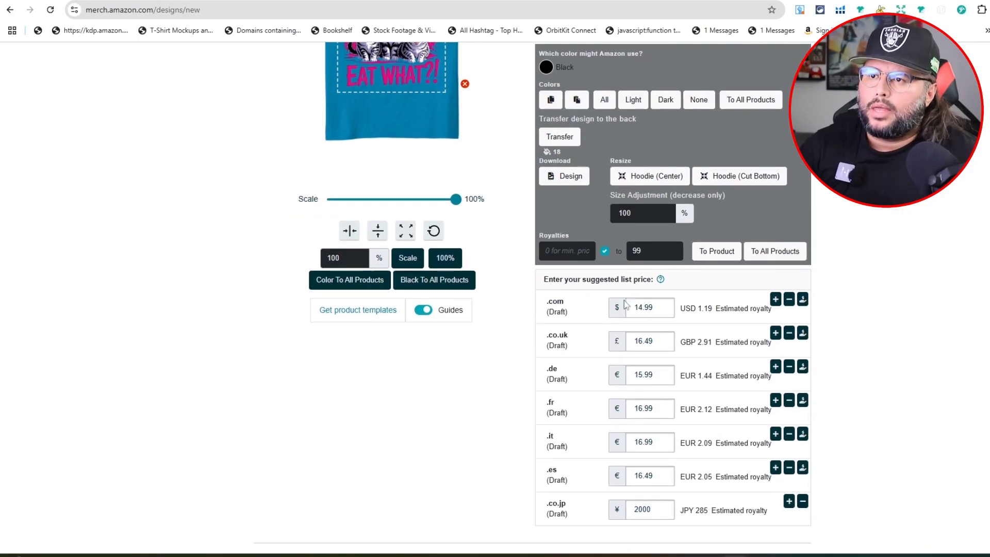
scroll(625, 304, down, 1)
- Open the premium t-shirt's details and review its selected colors and list price
scroll(618, 368, up, 9)
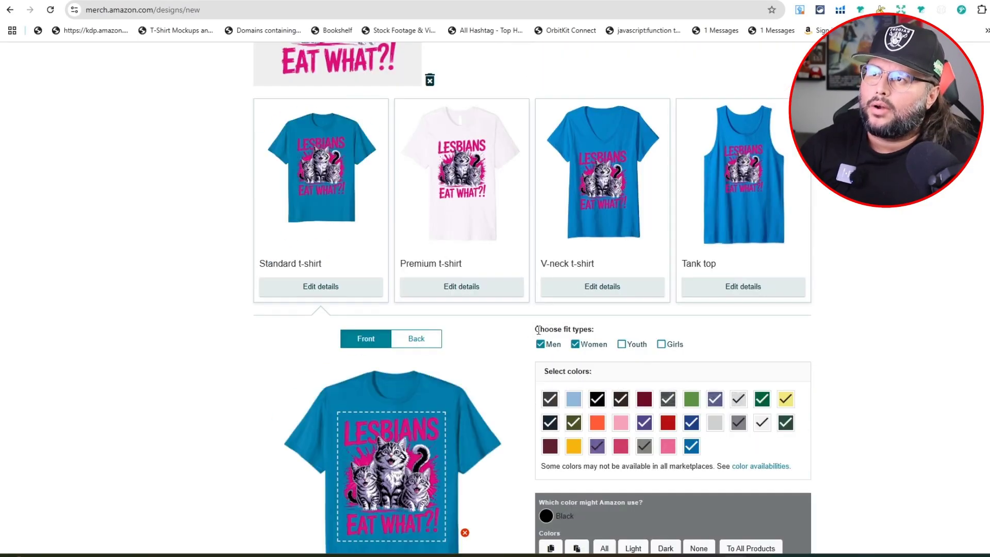
click(478, 287)
scroll(541, 258, down, 8)
scroll(577, 222, up, 3)
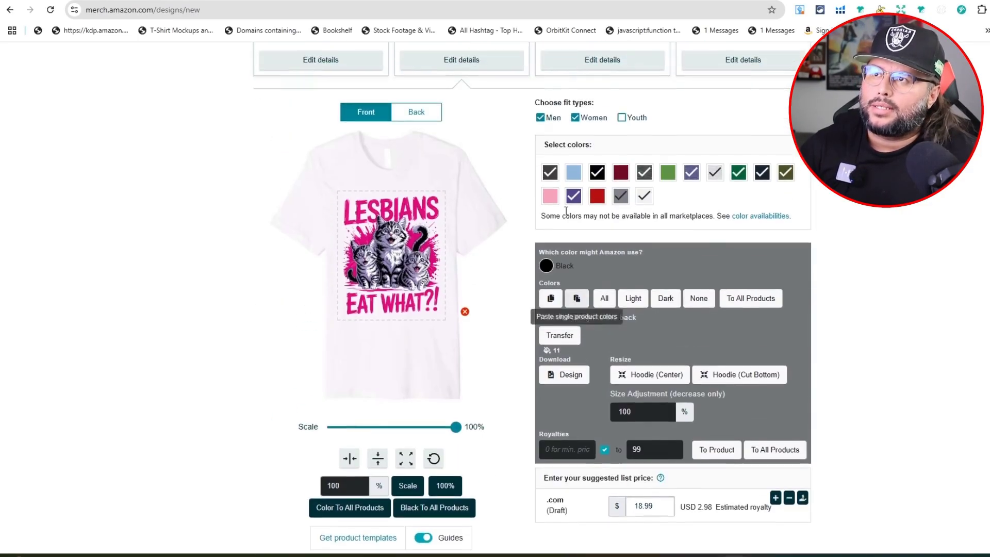
scroll(408, 276, up, 8)
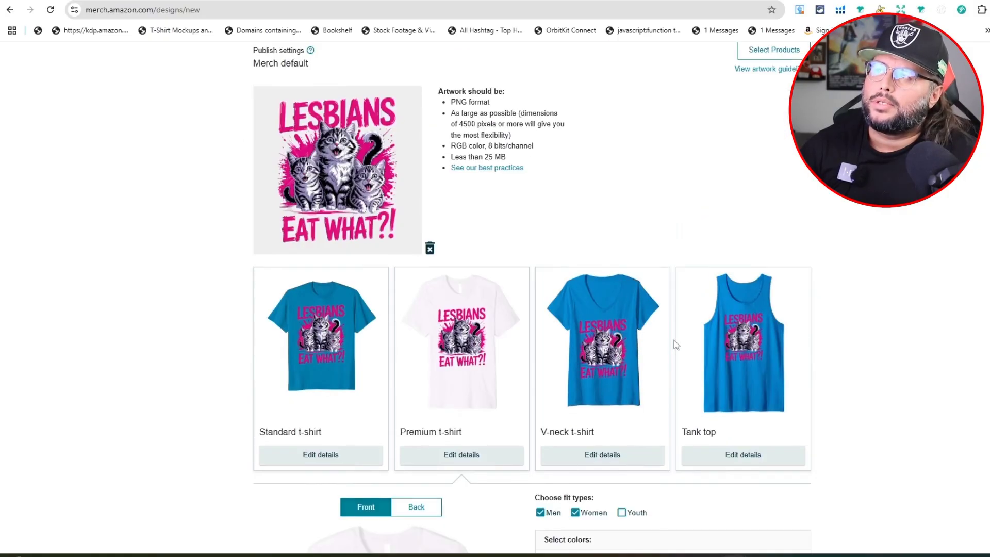
- Capitalize each word of the design title so it reads "Lesbians Eat What Cat"
scroll(651, 350, down, 20)
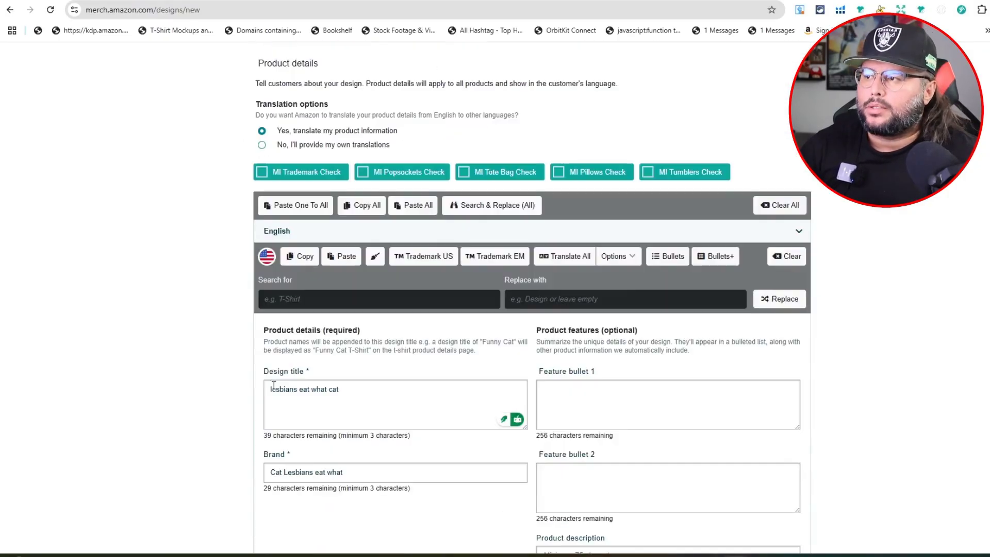
key(BackSpace)
text(L)
key(ctrl+Right)
key(Delete)
text(E)
key(ctrl+Right)
key(Delete)
text(W)
key(ctrl+Right)
key(Delete)
text(C)
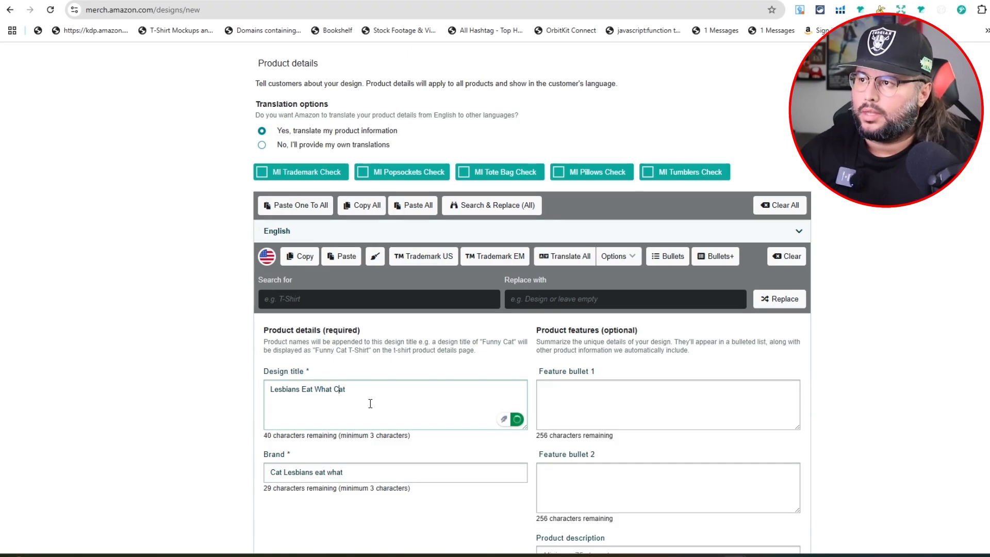
- Capitalize the remaining lowercase words in the brand so it reads "Cat Lesbians Eat What"
click(316, 473)
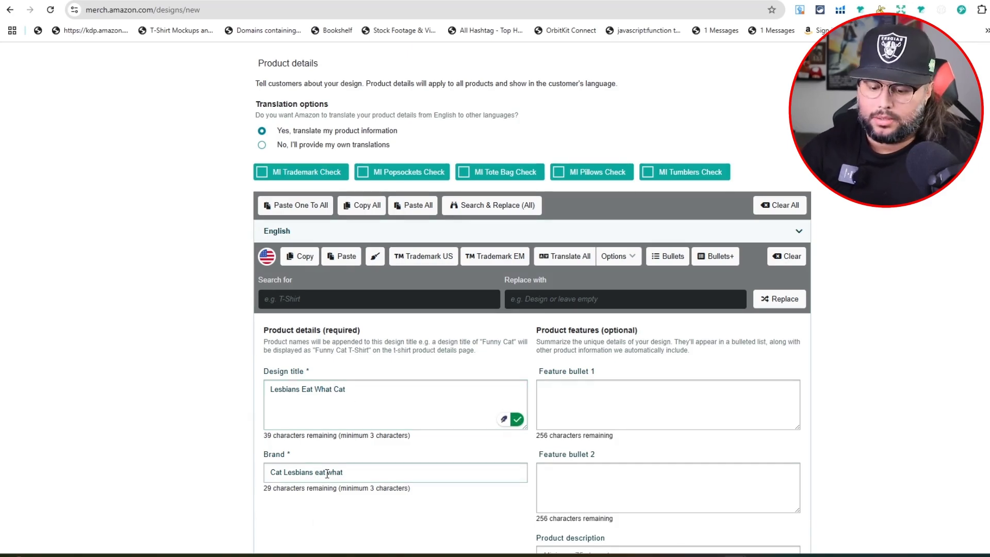
key(Delete)
text(E)
key(BackSpace)
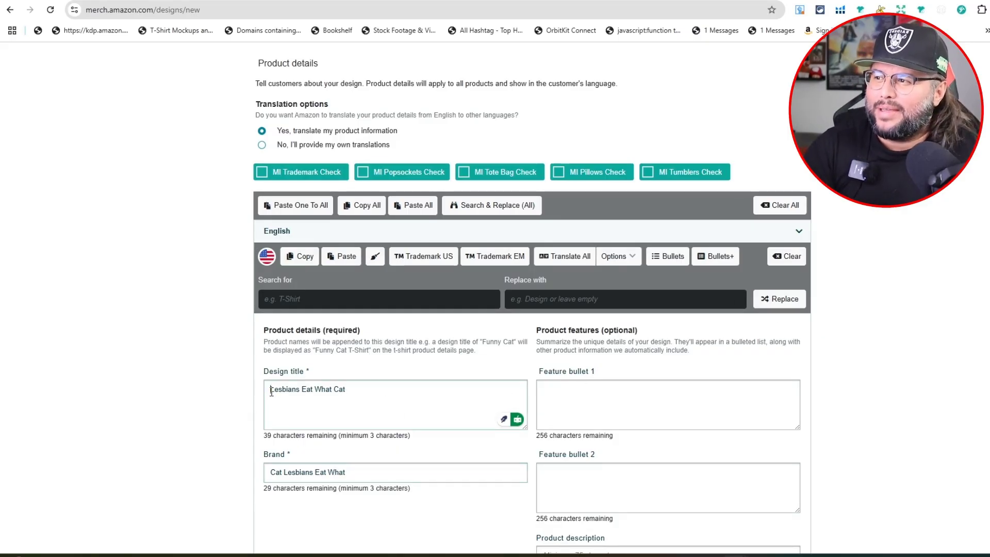
- Check Amazon's search suggestions for related keywords and append "Gay Pride" to the design title
drag(272, 392, 357, 391)
click(358, 391)
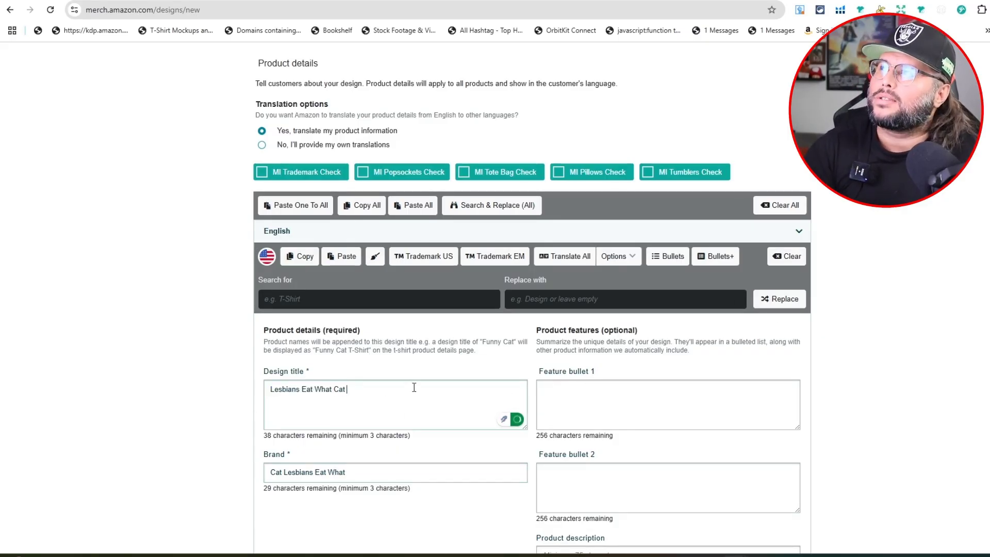
key(ctrl+Tab)
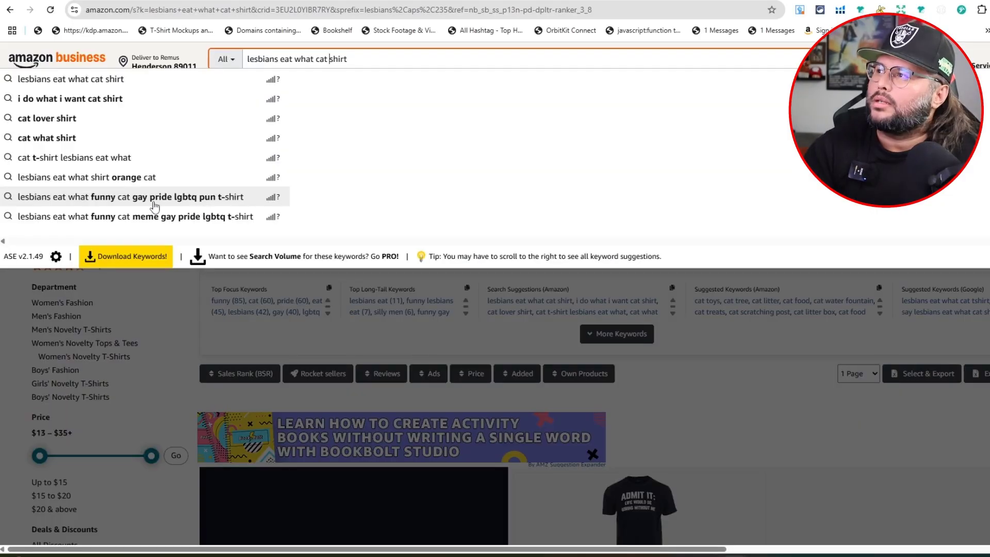
key(ctrl+shift+Tab)
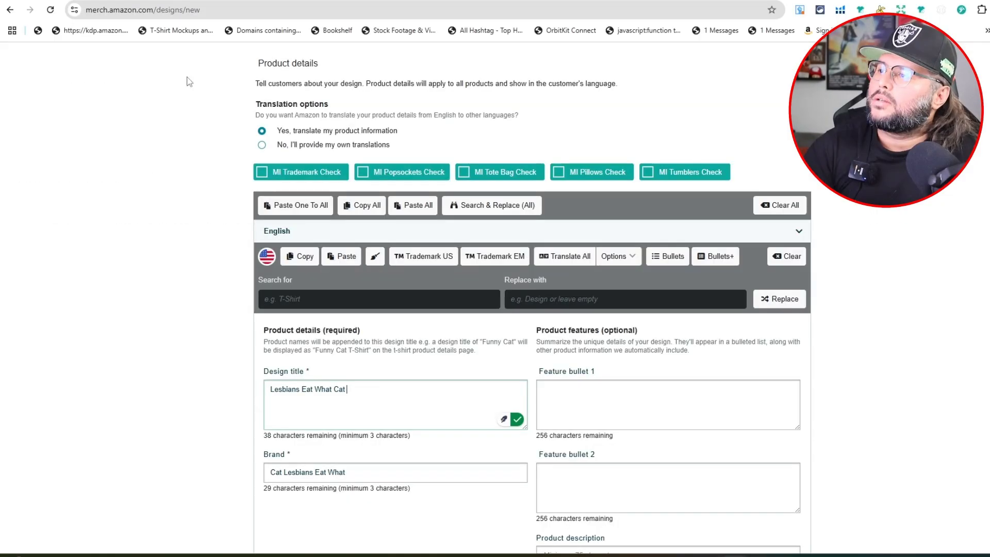
text(Gay Pride)
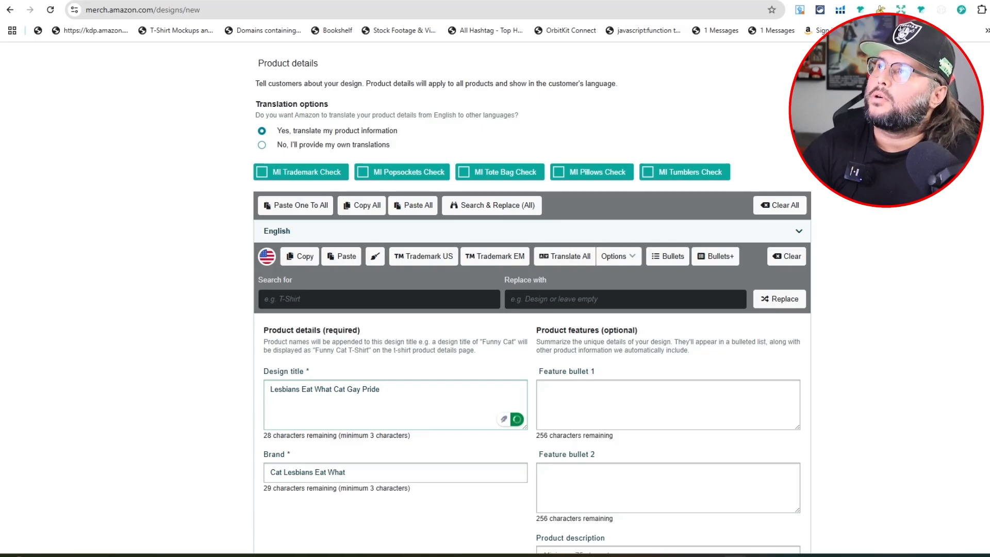
- Search Amazon for the suggested "lesbians eat what funny cat gay pride lgbtq pun t-shirt" and insert "Funny" before "Gay Pride" in the design title
key(ctrl+Tab)
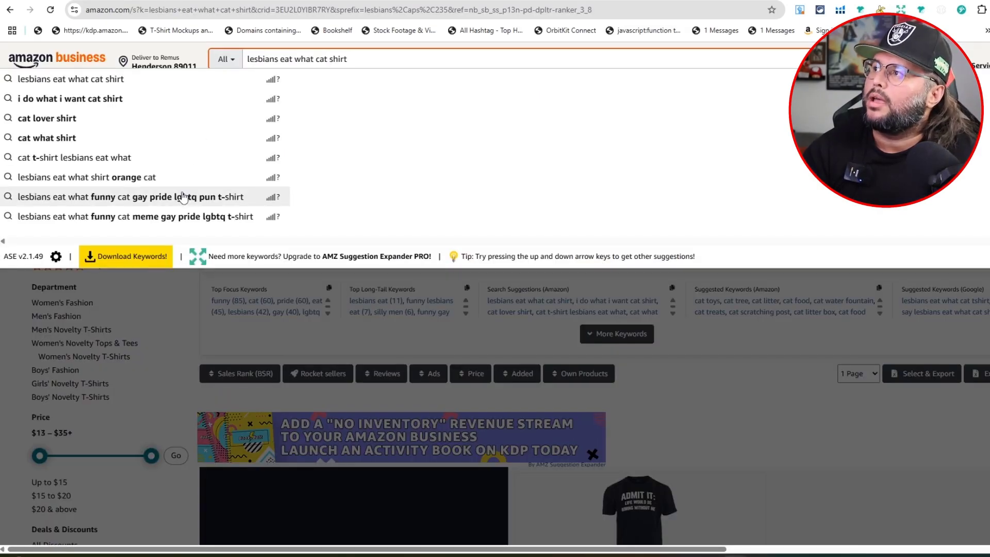
click(183, 197)
key(ctrl+shift+Tab)
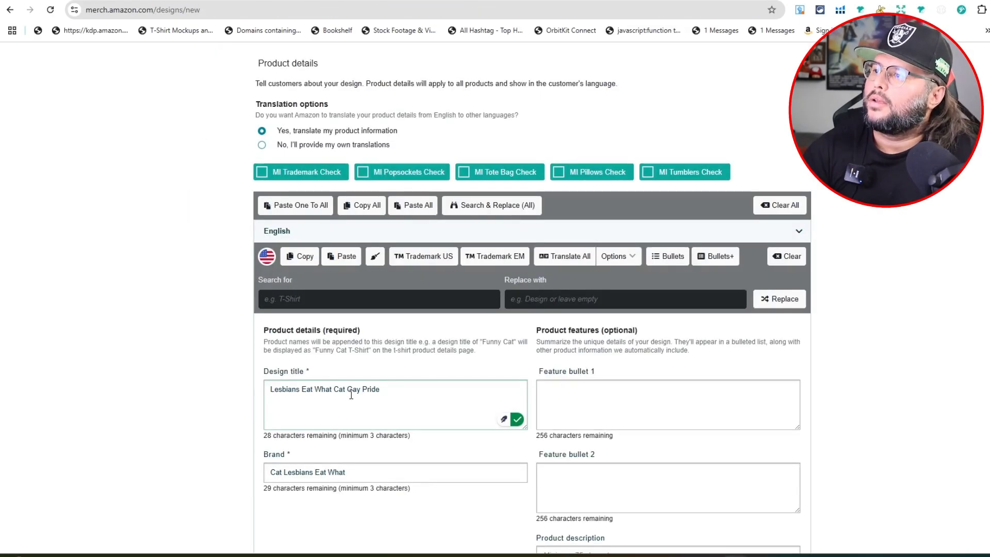
text(Funny)
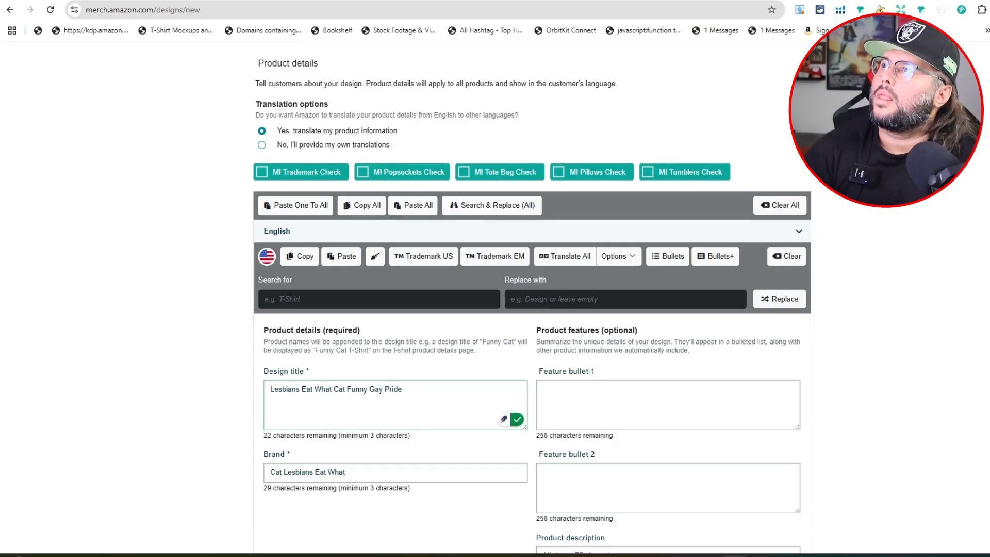
- Pick out "lgbtq pun" from the Amazon search phrase and add it to the end of the design title
key(ctrl+Tab)
click(400, 59)
drag(392, 59, 424, 59)
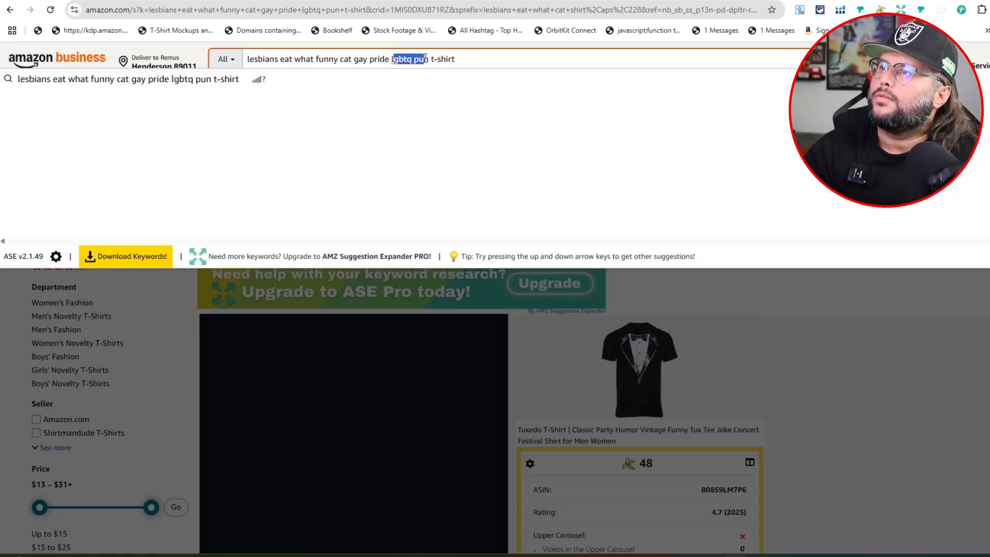
click(412, 59)
drag(391, 59, 424, 58)
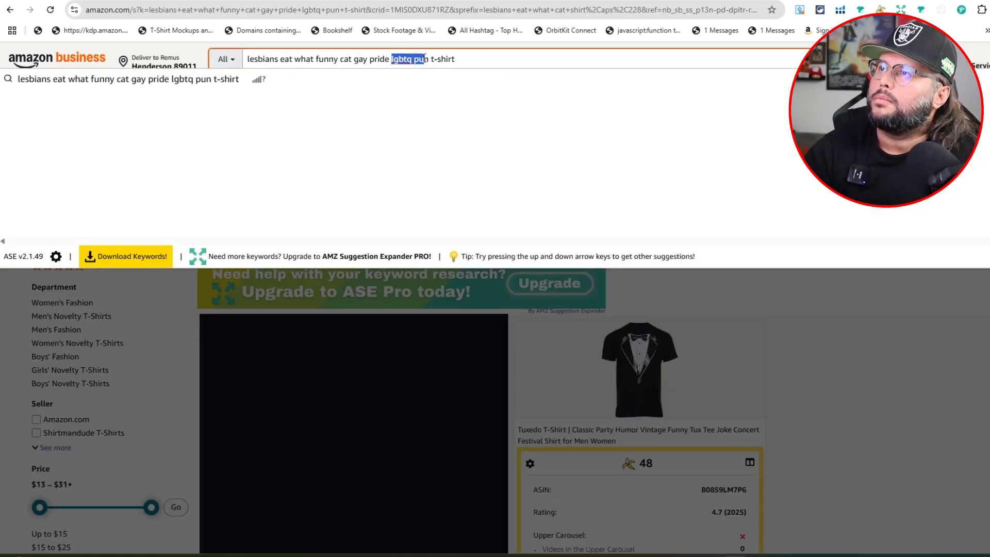
click(134, 314)
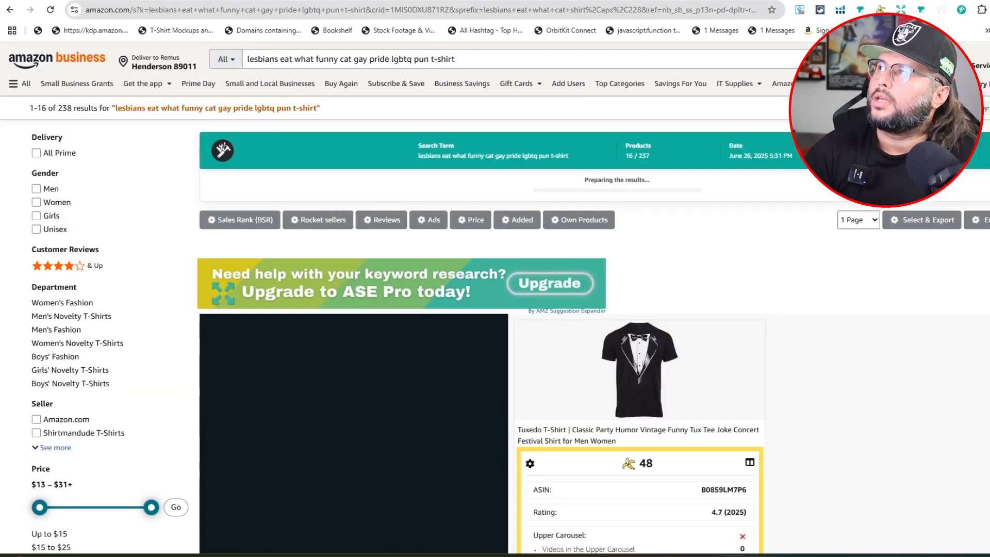
key(ctrl+Tab)
click(436, 388)
text(lgbtq pun)
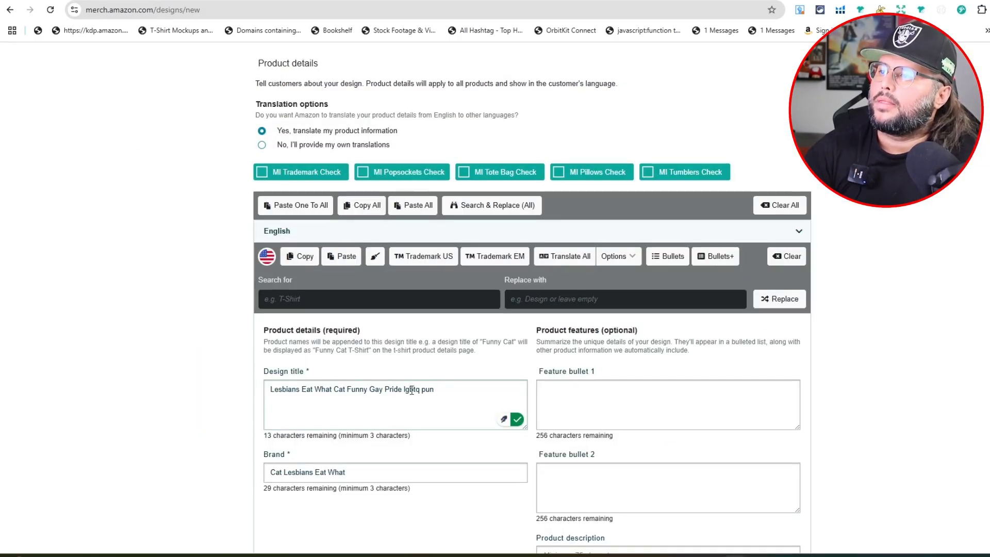
- Capitalize the ending of the design title so it reads "LGBTQ Pun"
click(407, 390)
key(BackSpace)
text(L)
key(Delete)
text(G)
key(Delete)
text(B)
key(Delete)
text(T)
key(Delete)
text(Q )
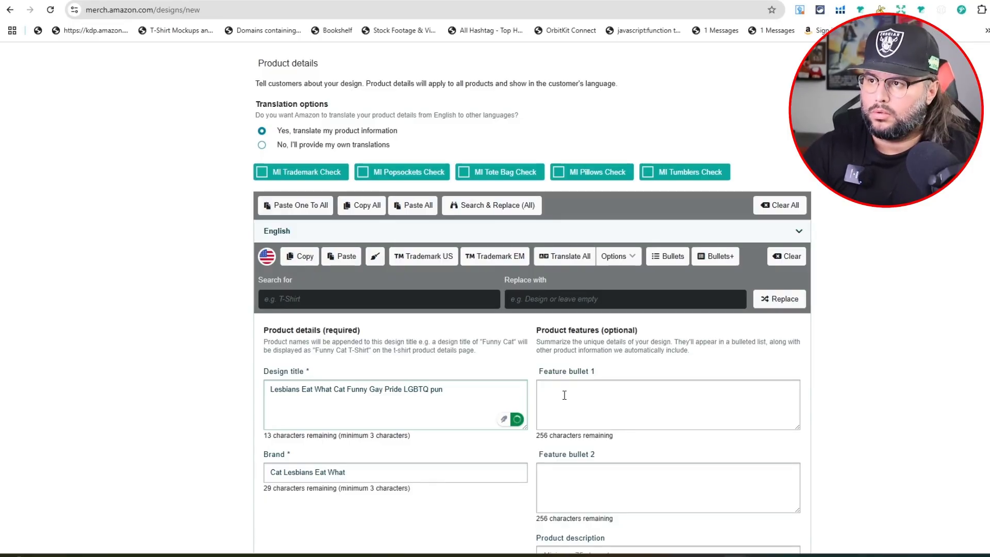
text(Pun)
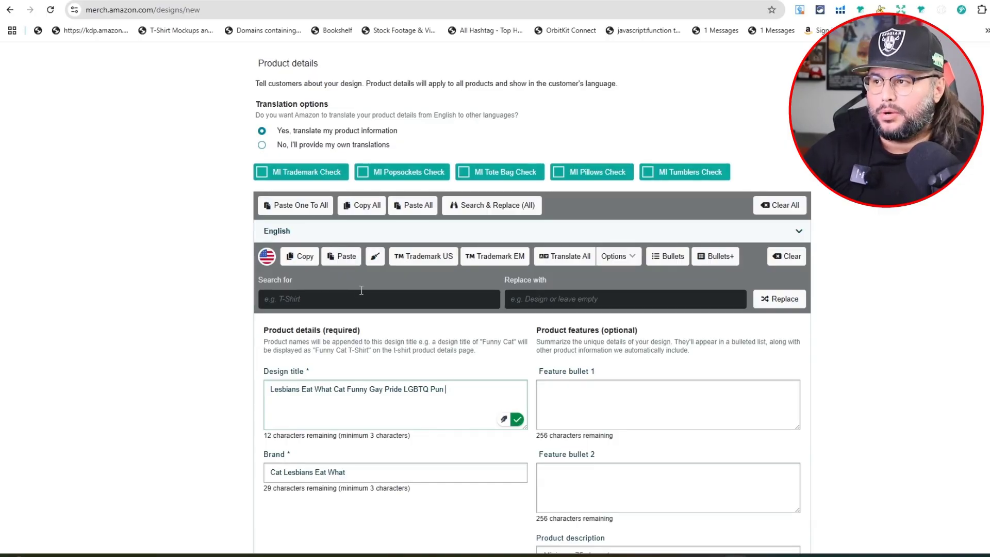
click(368, 474)
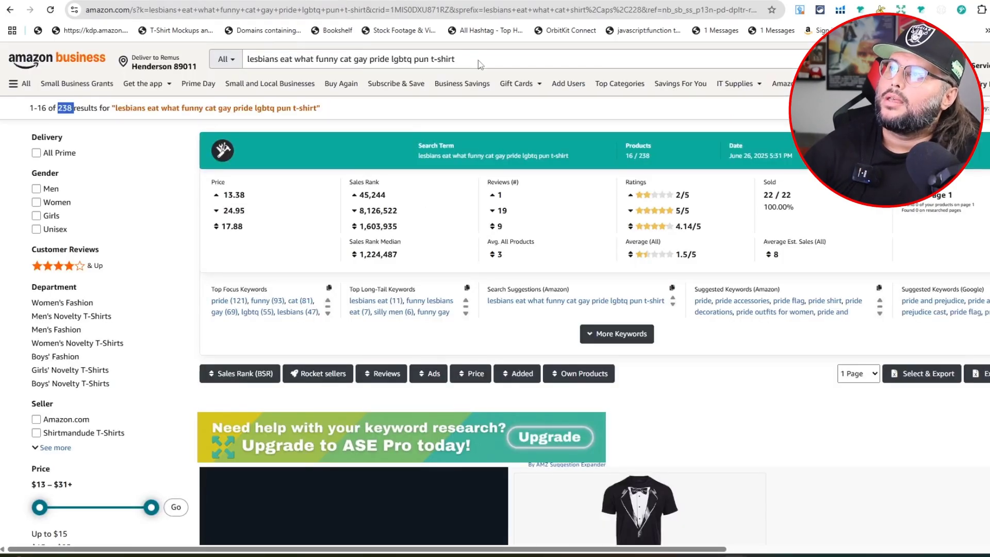
- Search Amazon for the suggested "lesbians eat what shirt orange cat" and append "Orange Cat" to the design title
click(476, 58)
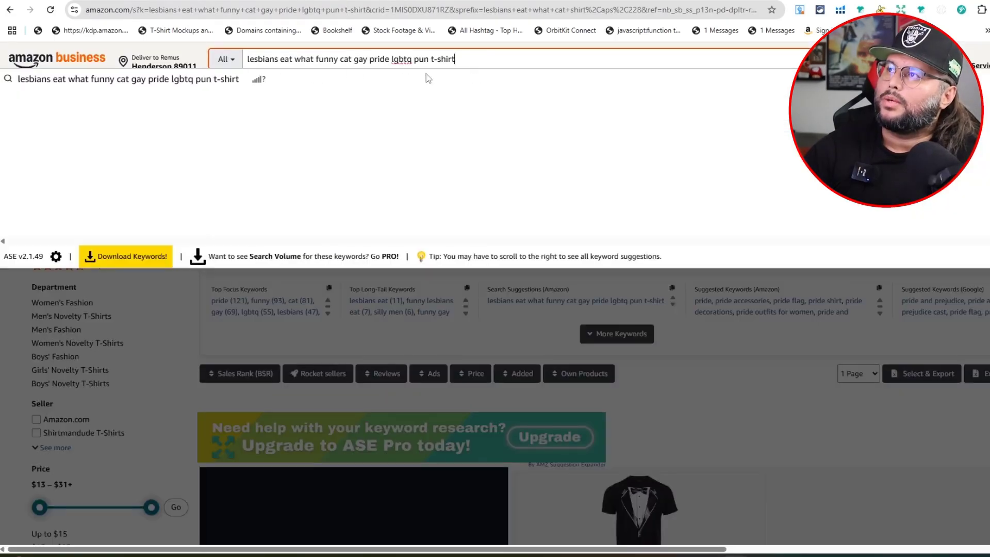
drag(456, 59, 313, 61)
key(BackSpace)
text(t what)
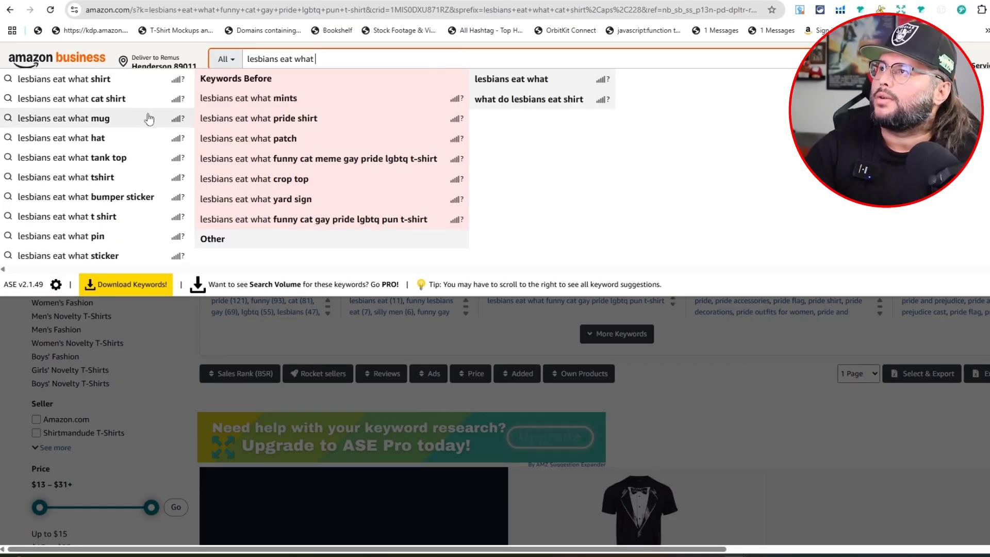
text( cat)
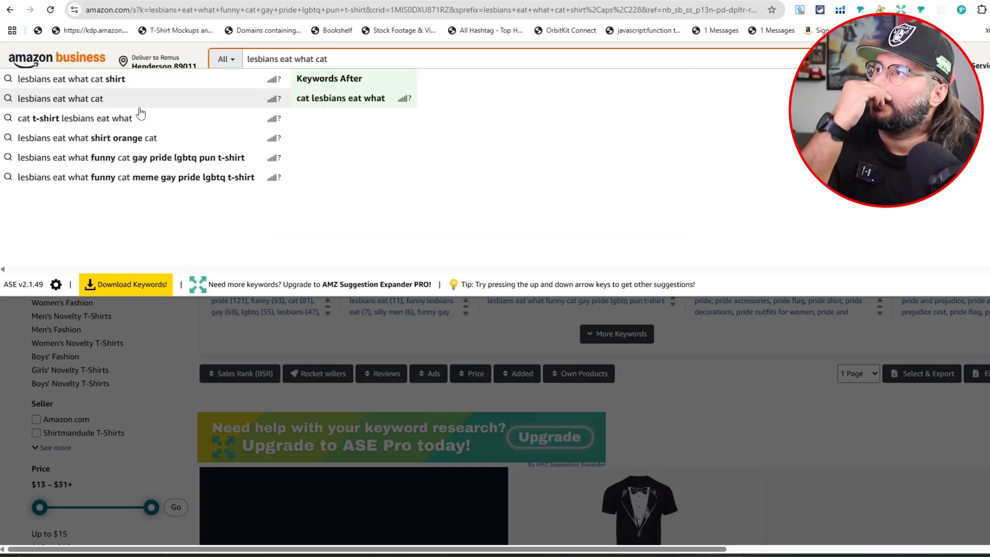
click(124, 138)
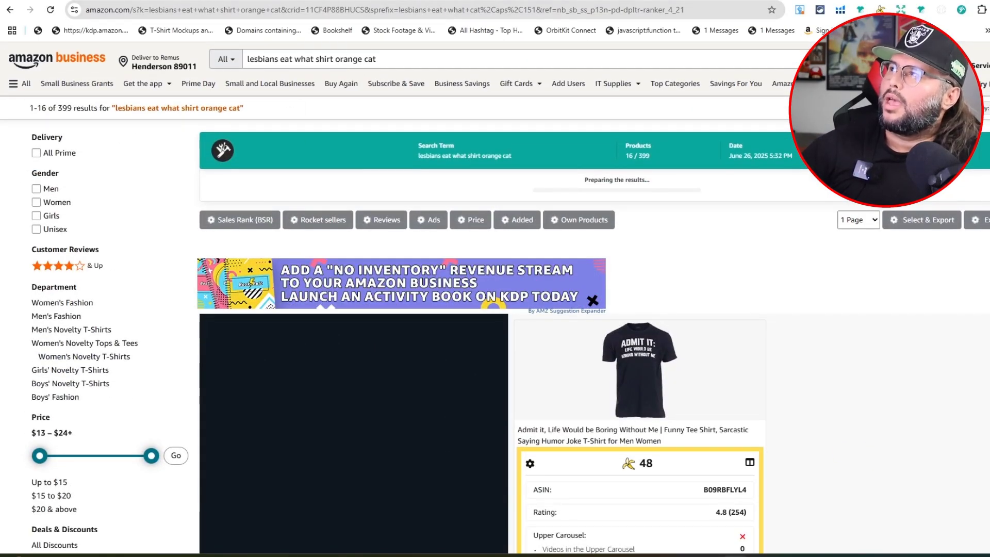
click(51, 1)
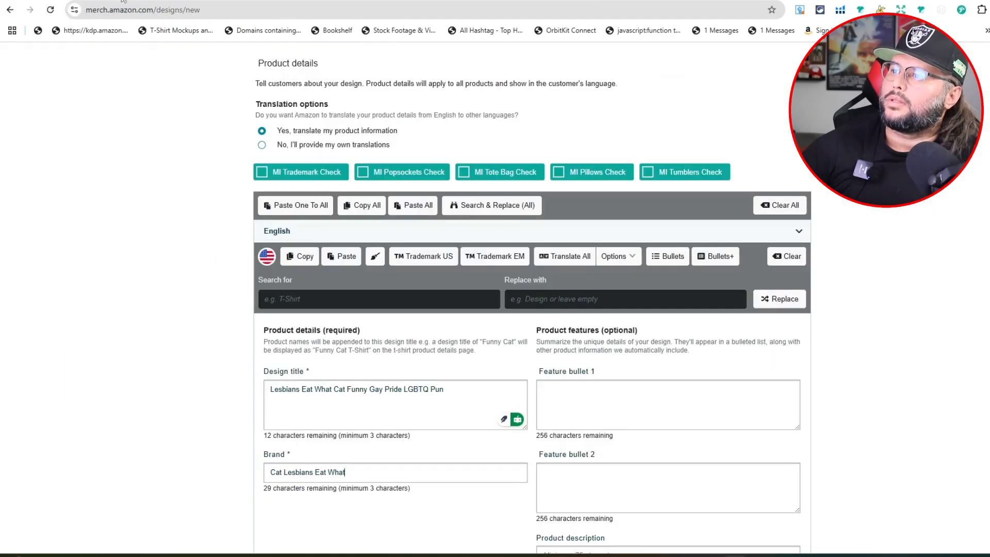
text(Orange Cat)
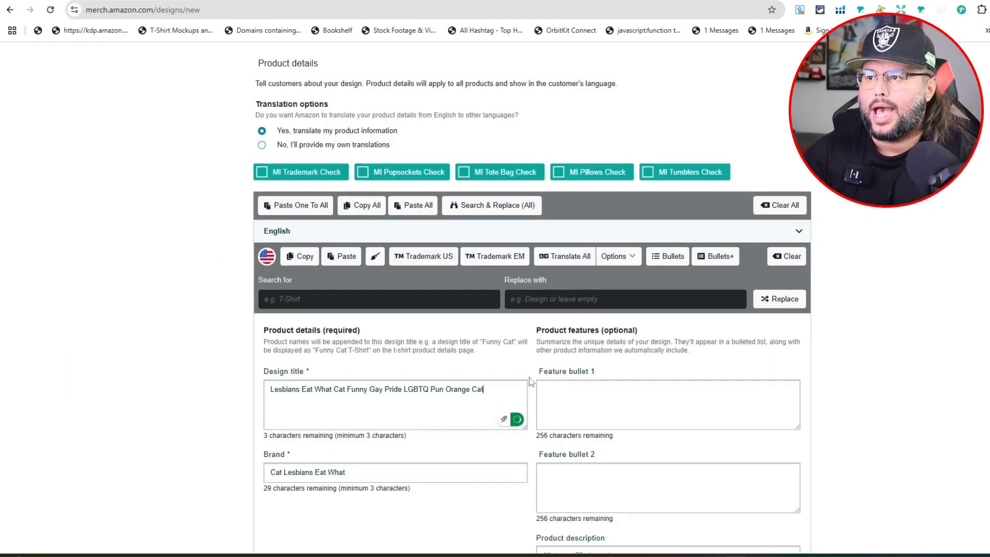
- Check the design's artwork colors and replace "Orange Cat" at the end of the design title with "Black White"
scroll(564, 446, up, 20)
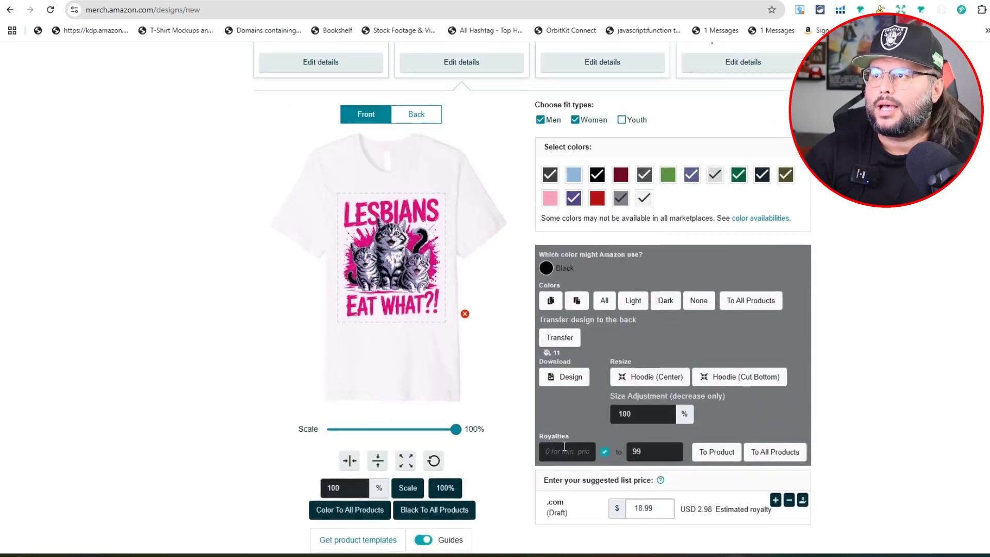
scroll(564, 447, down, 20)
text(BTQ Pun BCat)
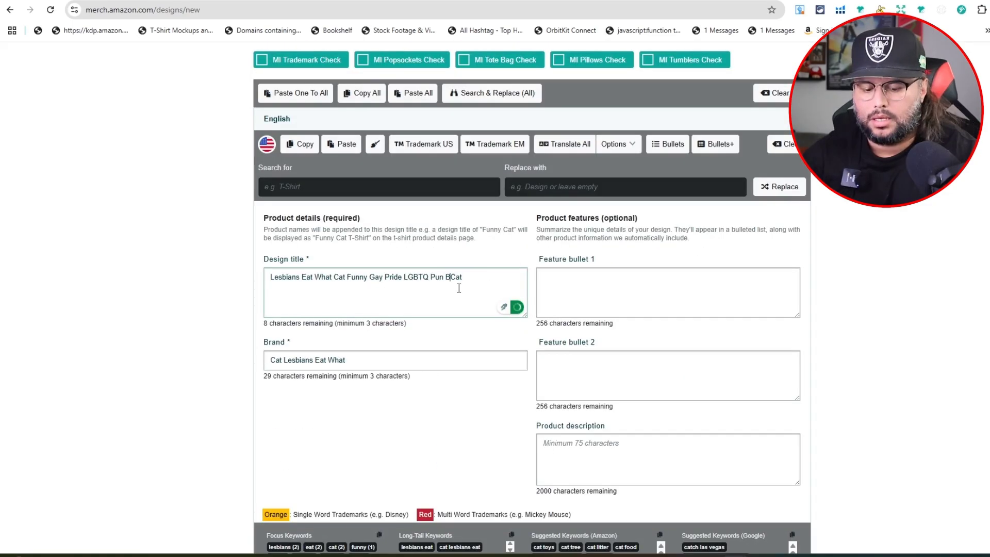
text(lack)
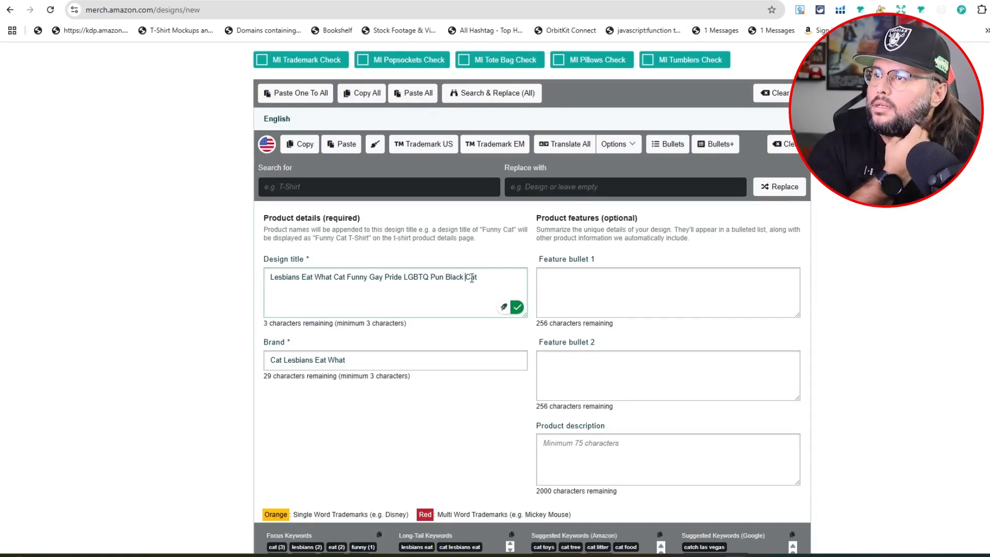
double_click(468, 276)
text(White)
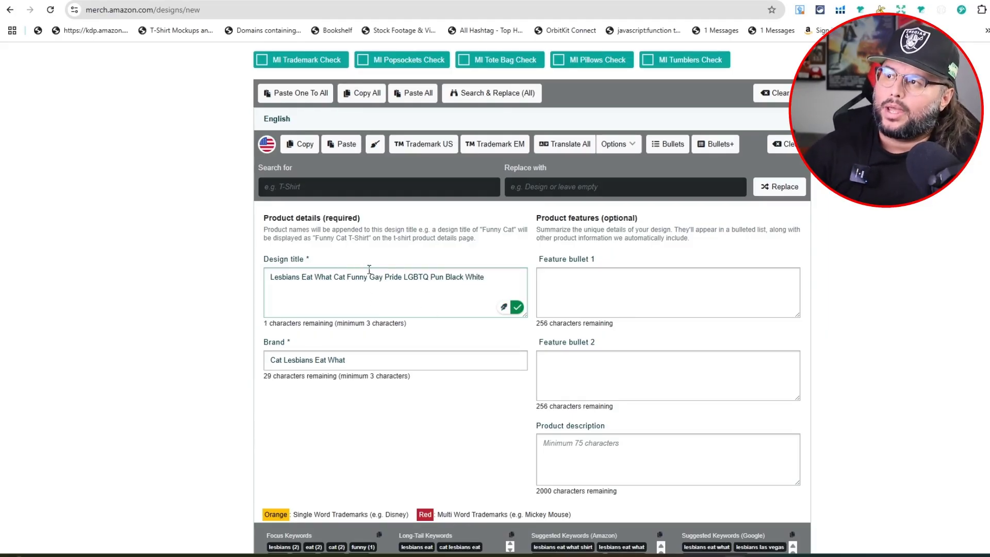
- Copy "Black White" from the design title onto the end of the brand
drag(445, 277, 488, 288)
key(ctrl+c)
click(354, 360)
key(ctrl+v)
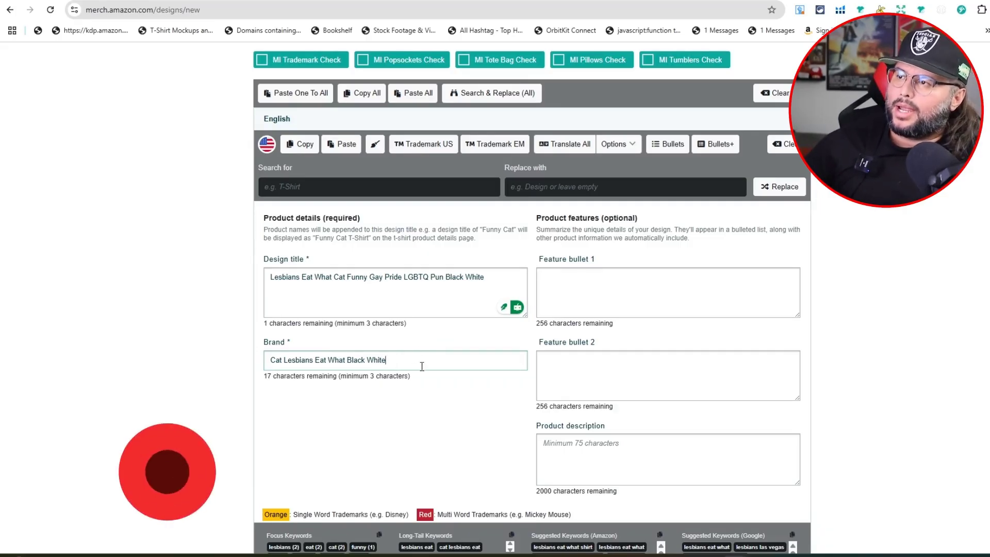
- Extend the brand with "By Lover" so it reads "Cat Lesbians Eat What Black White By Lover"
text(Lover)
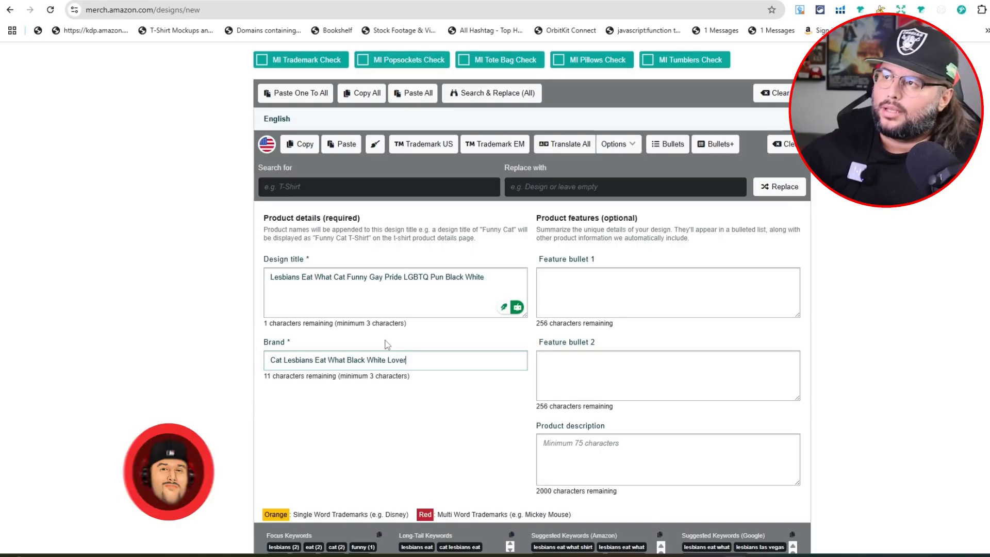
key(BackSpace)
key(BackSpace)
key(BackSpace)
key(BackSpace)
key(BackSpace)
text(By)
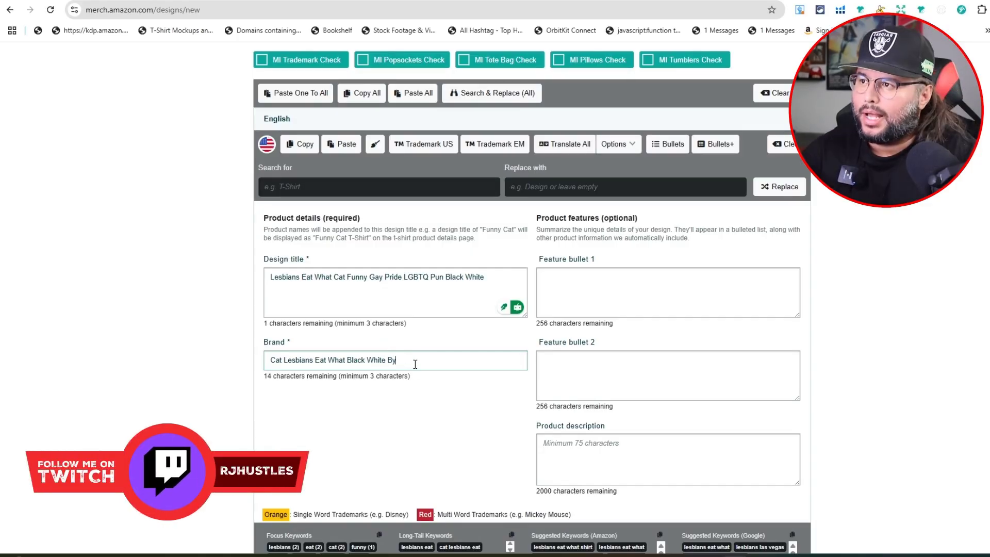
text( Lover)
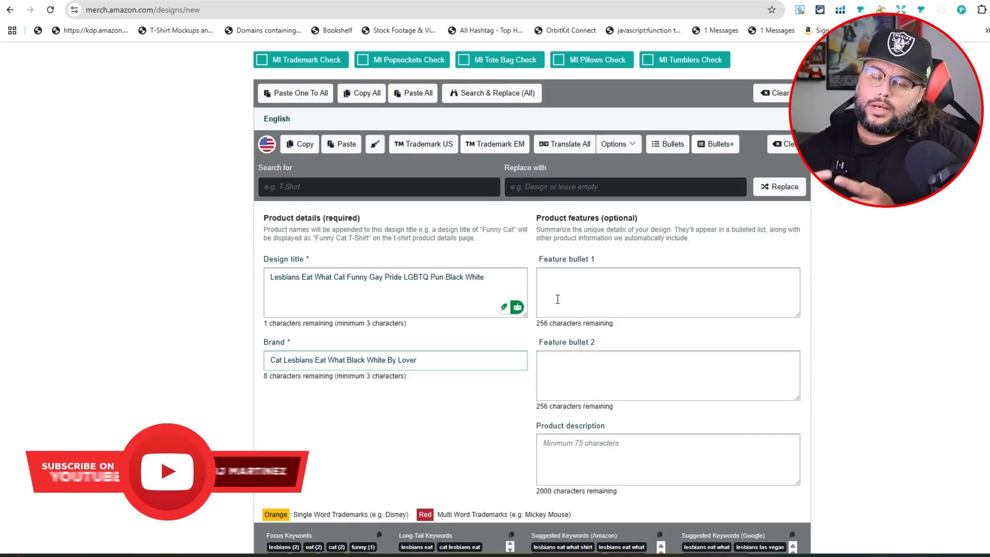
- Review the selected products and marketplaces for the design, and return to the product details
scroll(557, 299, up, 20)
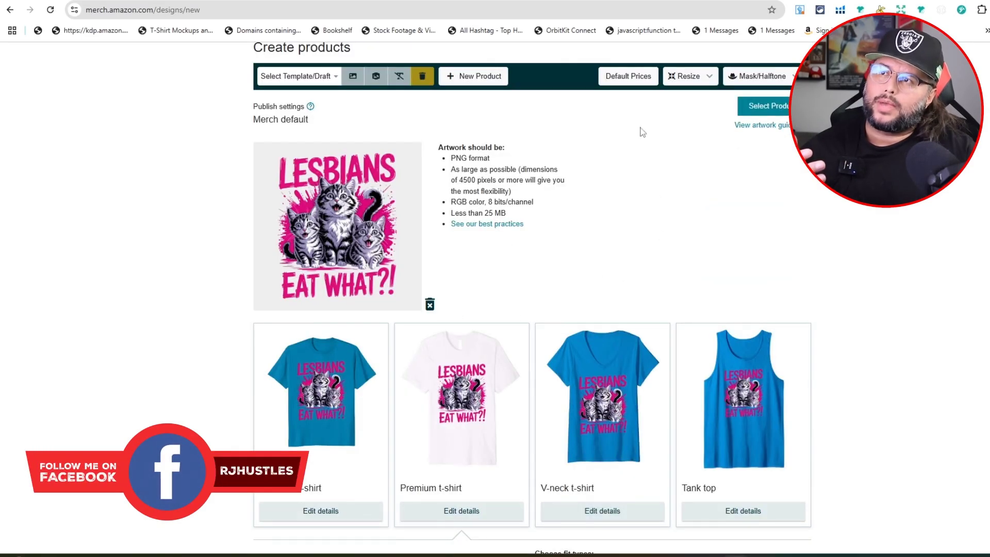
click(761, 107)
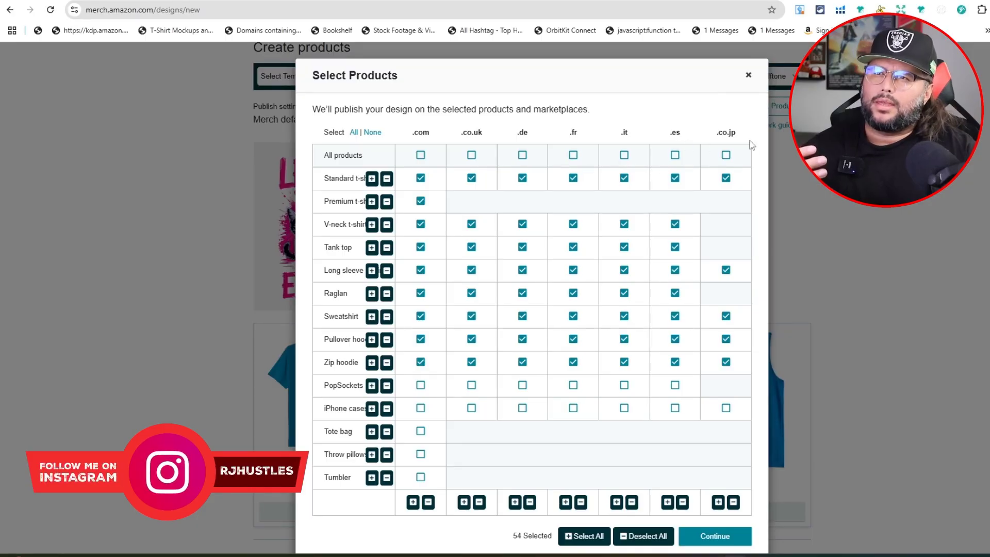
click(749, 75)
scroll(756, 382, down, 20)
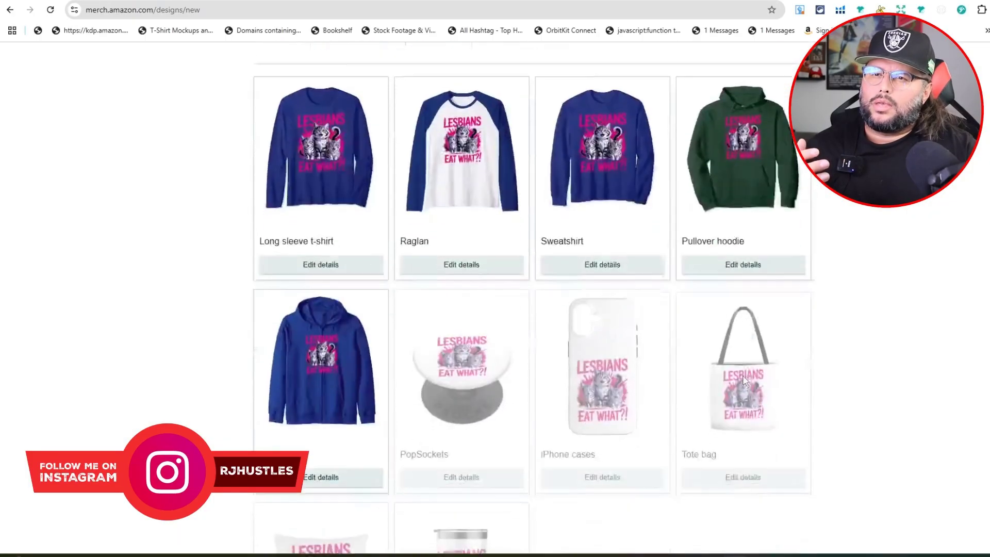
scroll(723, 397, down, 1)
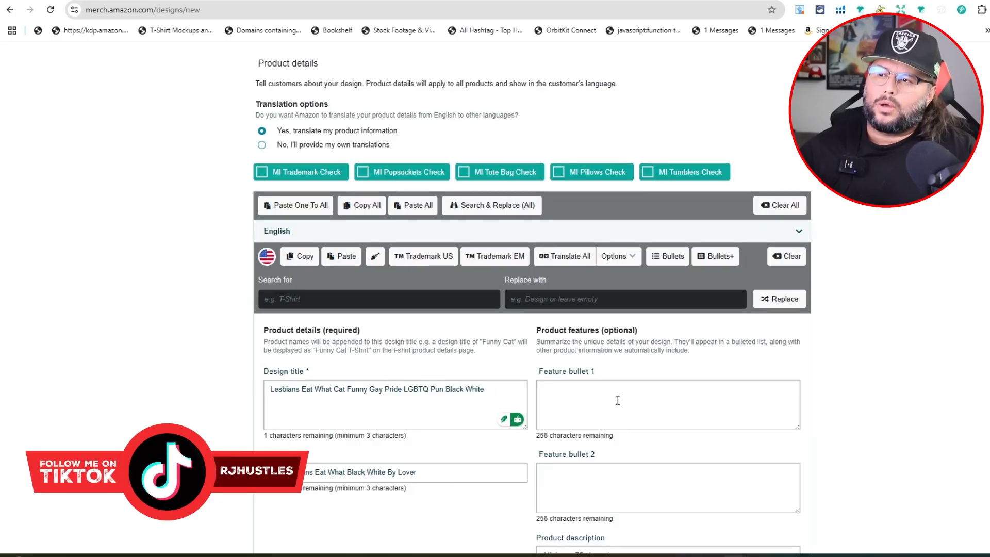
scroll(489, 391, down, 2)
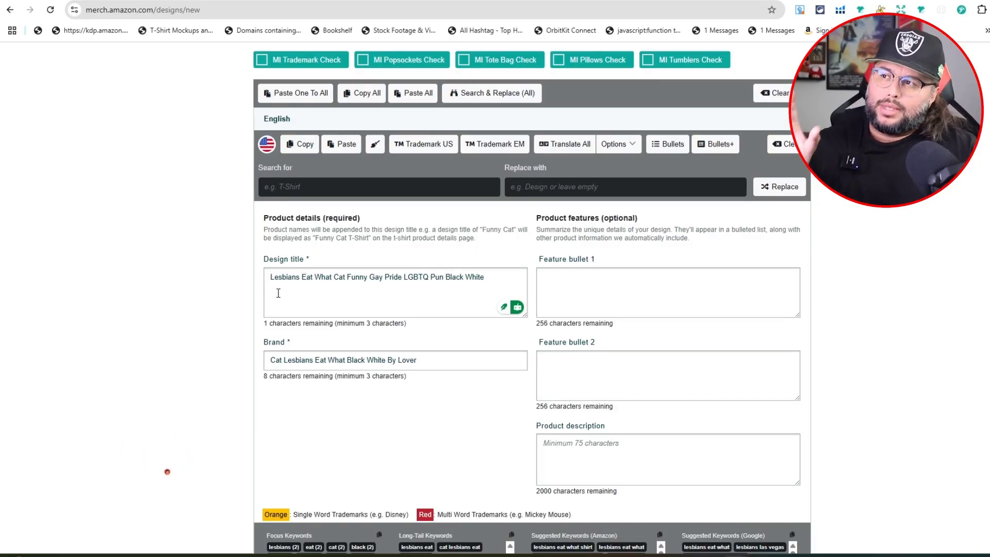
- Compare the design title's keywords with the Amazon results for "lesbians eat what shirt orange cat", examining the keyword statistics and listings
drag(272, 278, 463, 276)
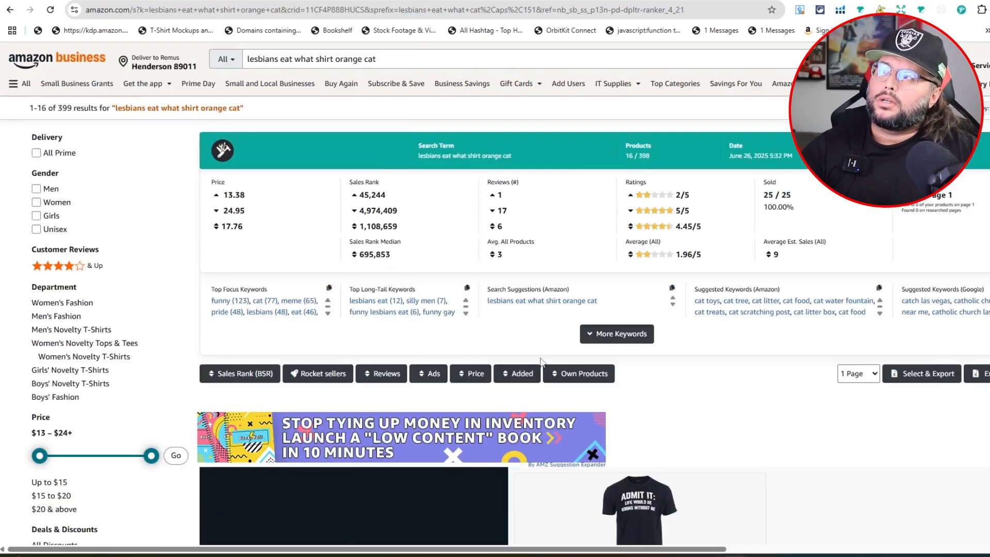
scroll(399, 364, down, 3)
scroll(399, 364, up, 1)
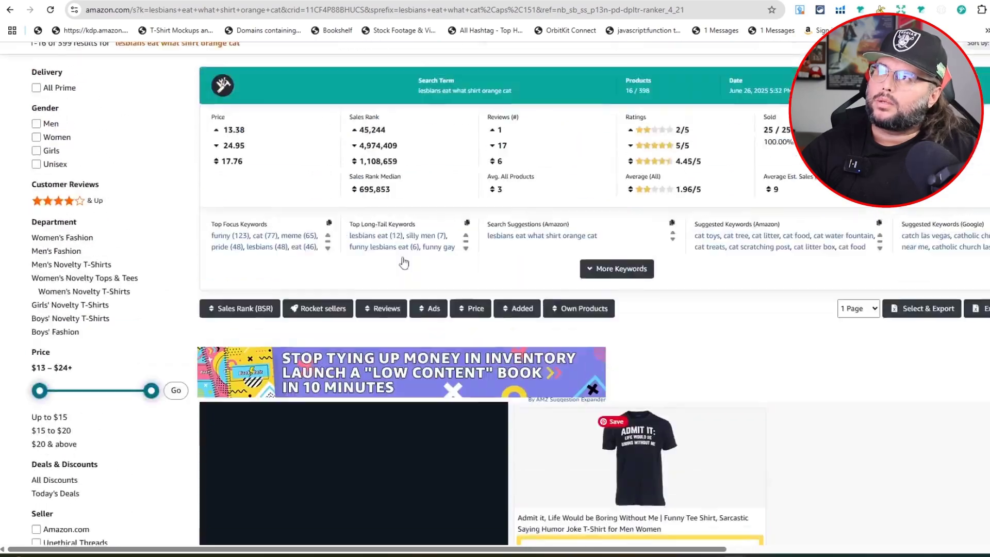
scroll(400, 364, down, 2)
scroll(399, 365, up, 3)
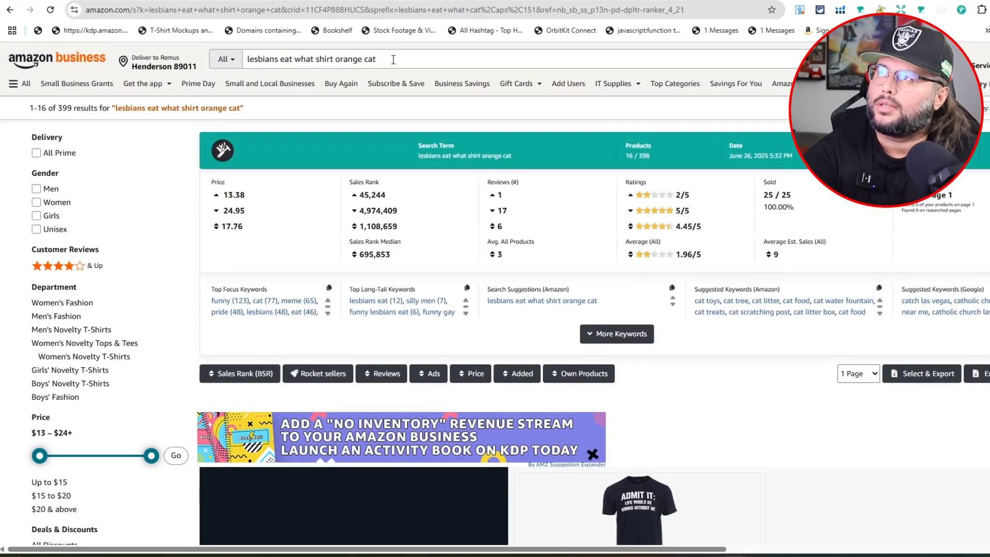
drag(376, 59, 350, 60)
key(BackSpace)
key(BackSpace)
key(BackSpace)
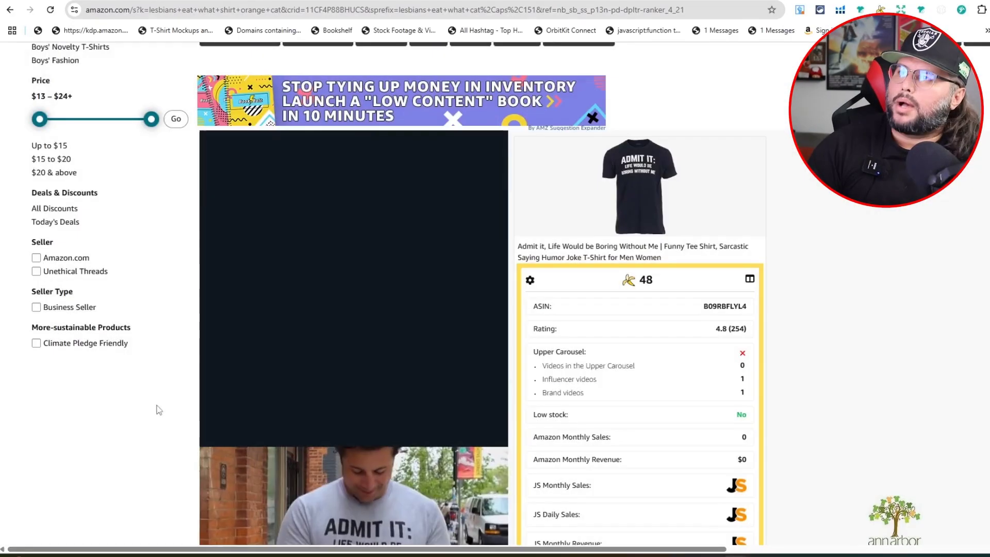
scroll(664, 213, up, 1)
scroll(664, 213, up, 7)
scroll(685, 237, down, 20)
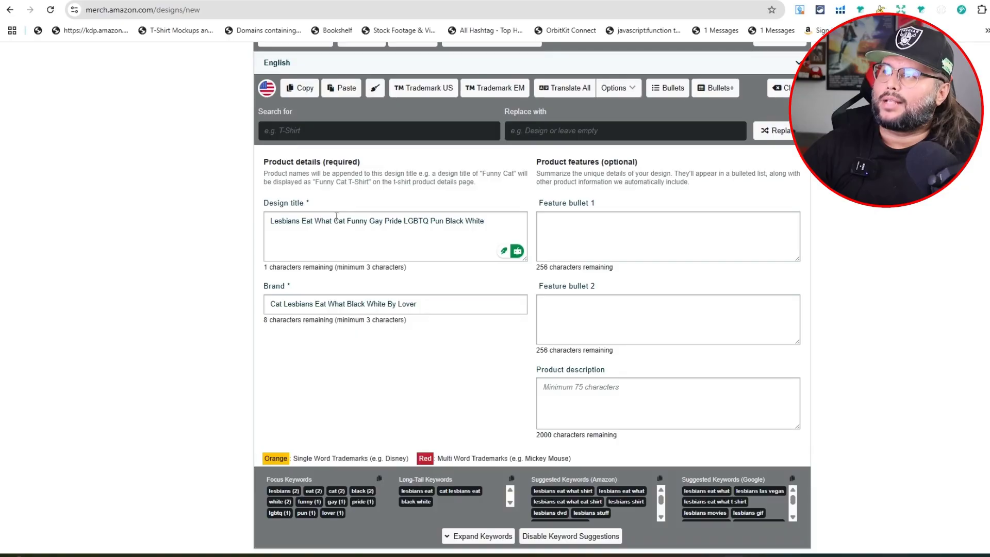
- Review the wording of the design title and brand, and activate the first feature bullet field
triple_click(336, 220)
triple_click(333, 304)
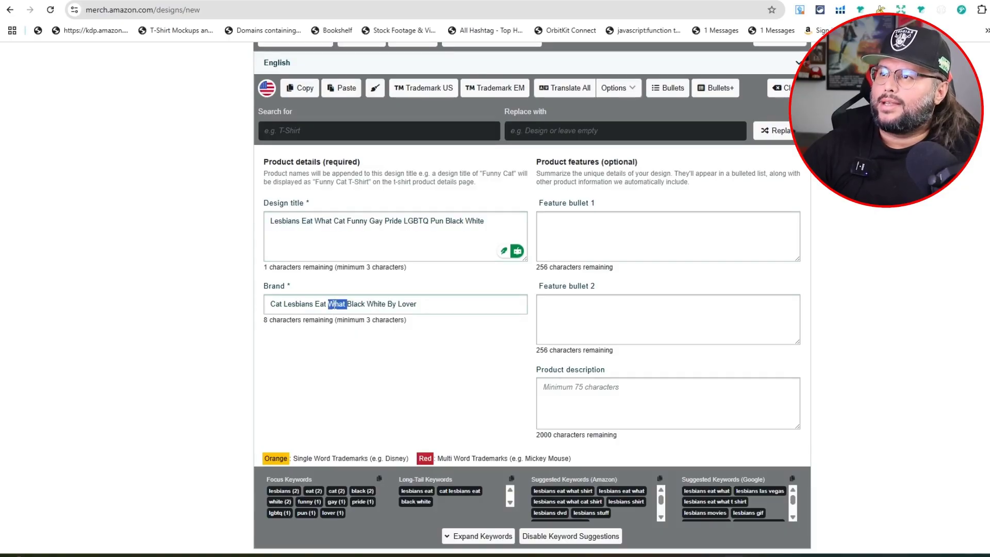
click(663, 213)
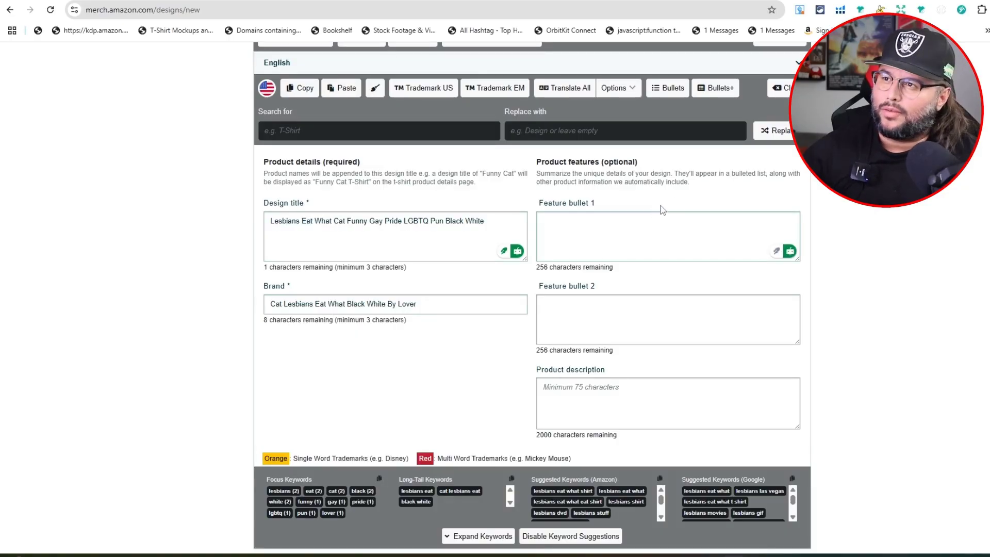